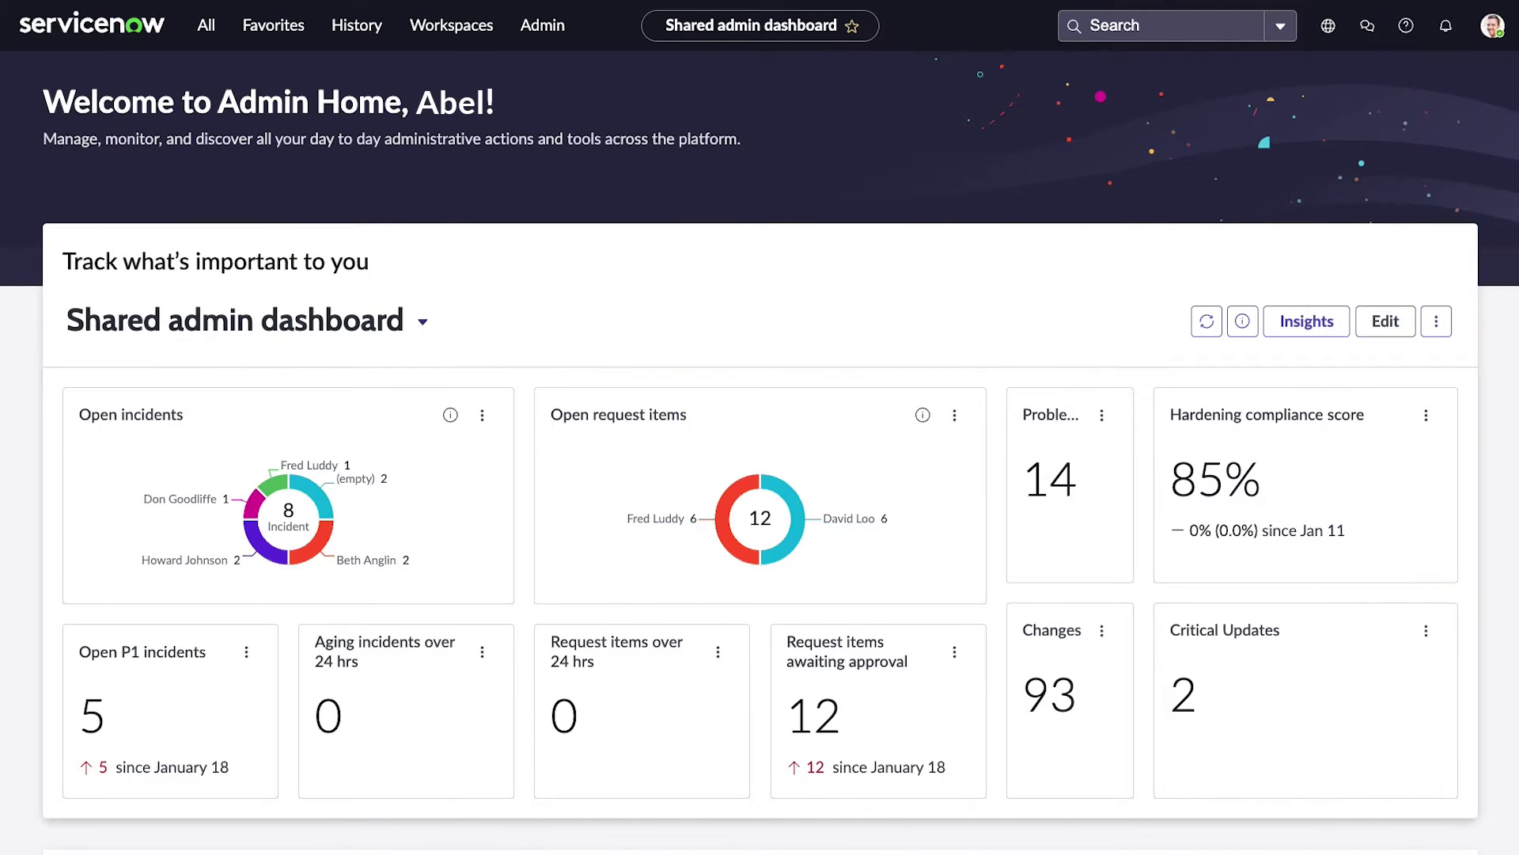
# - Open Application Manager from the Admin menu on Admin Home
pyautogui.click(543, 20)
pyautogui.click(554, 186)
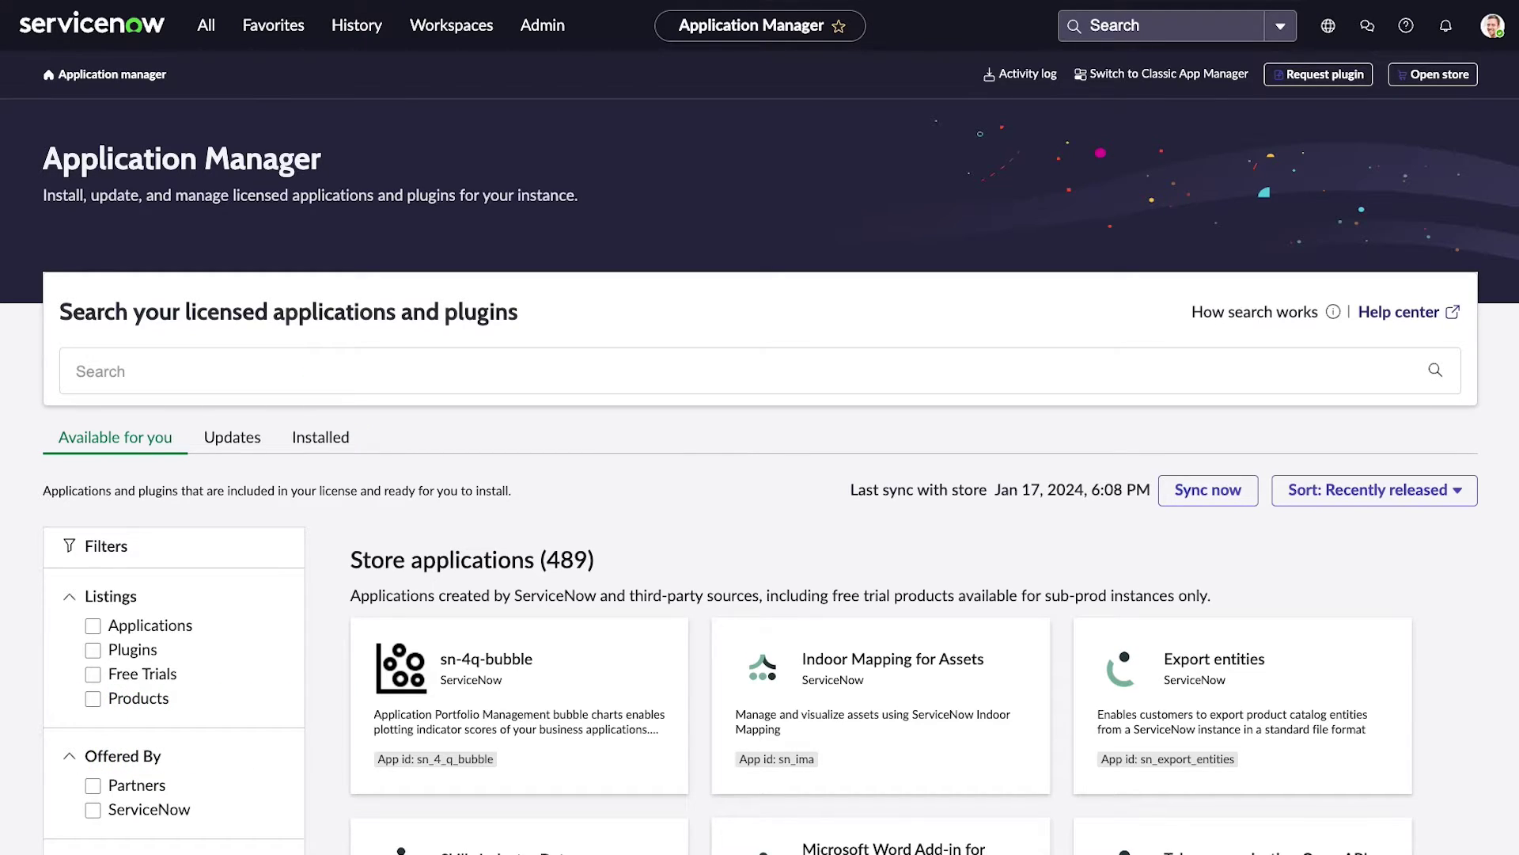
pyautogui.scroll(-3, 217, 668)
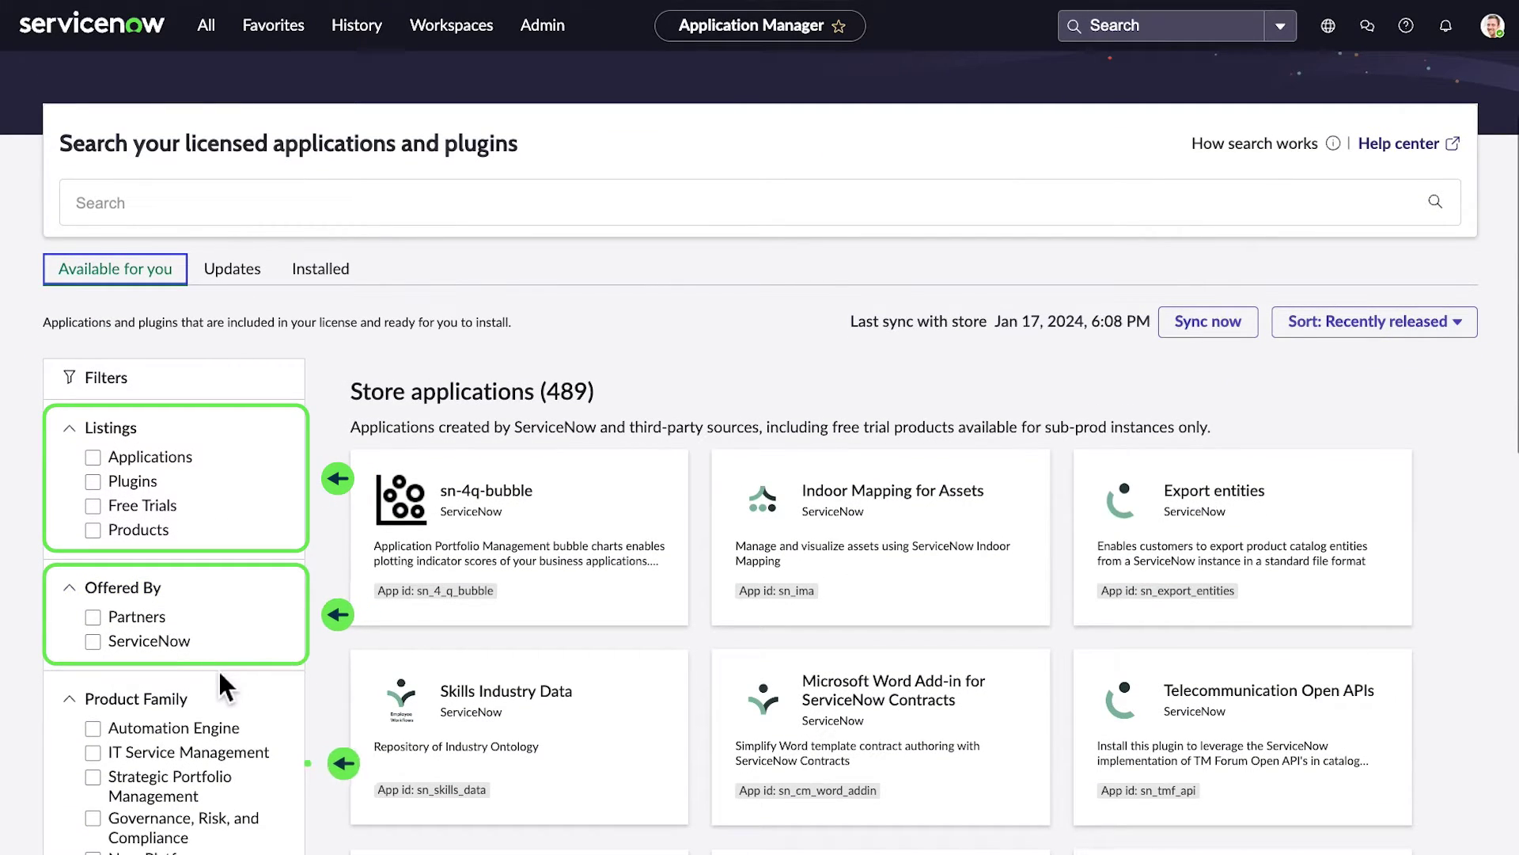
pyautogui.click(102, 752)
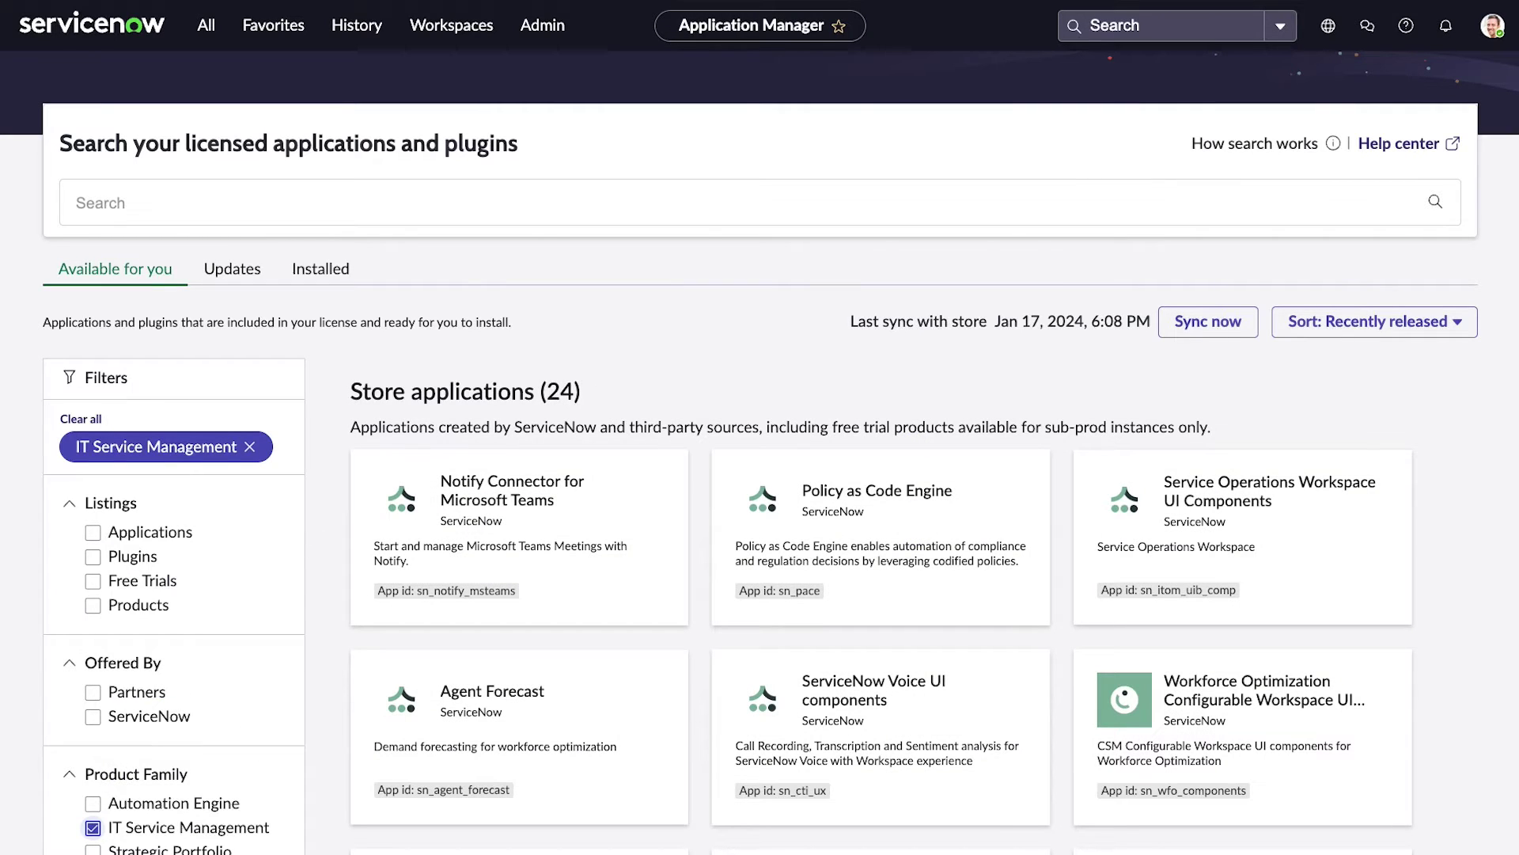
pyautogui.click(251, 447)
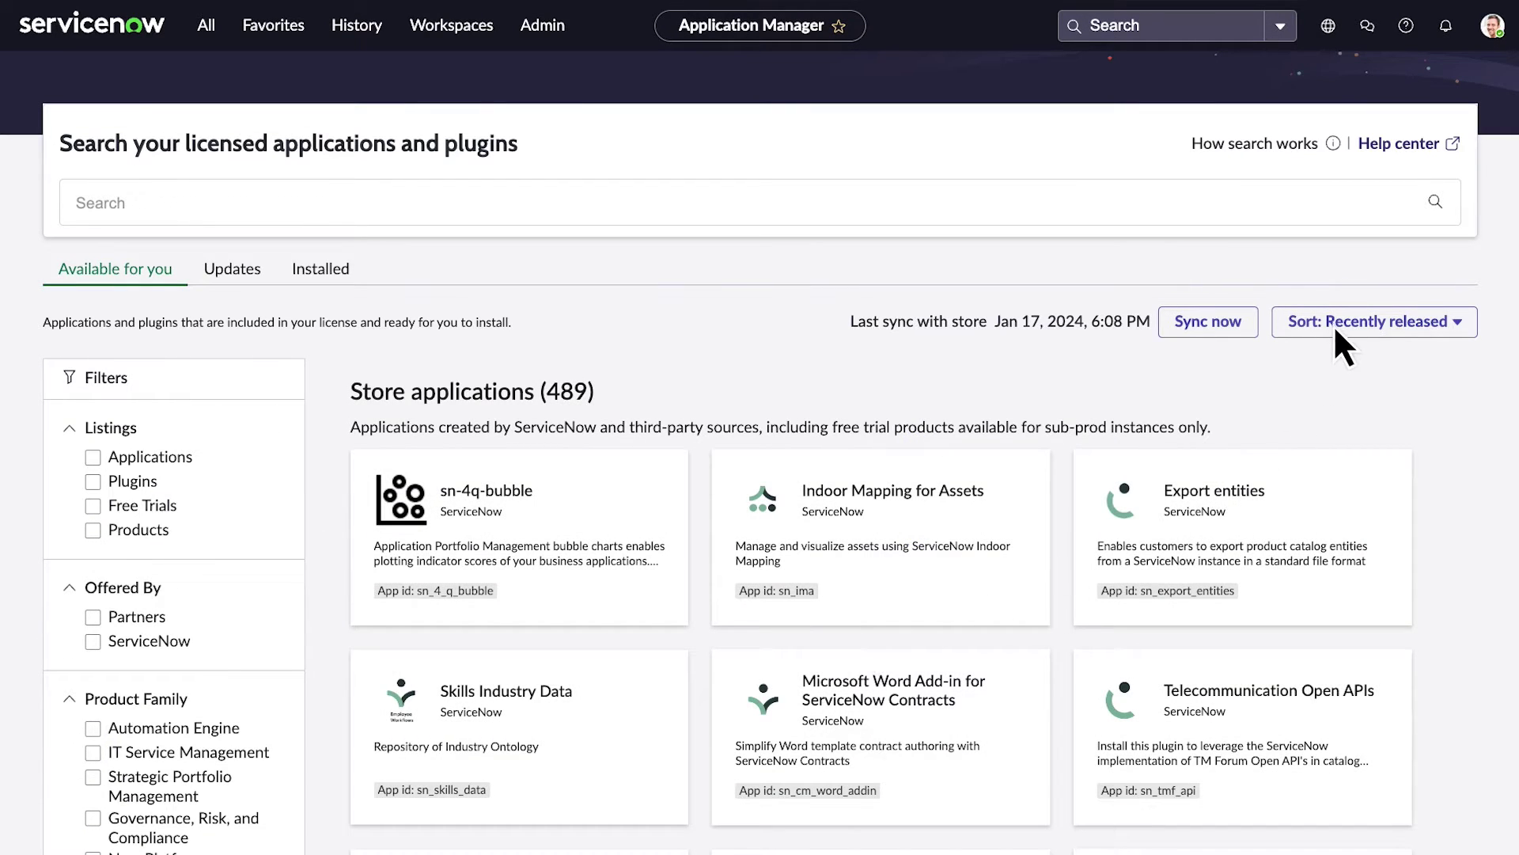
pyautogui.click(1335, 324)
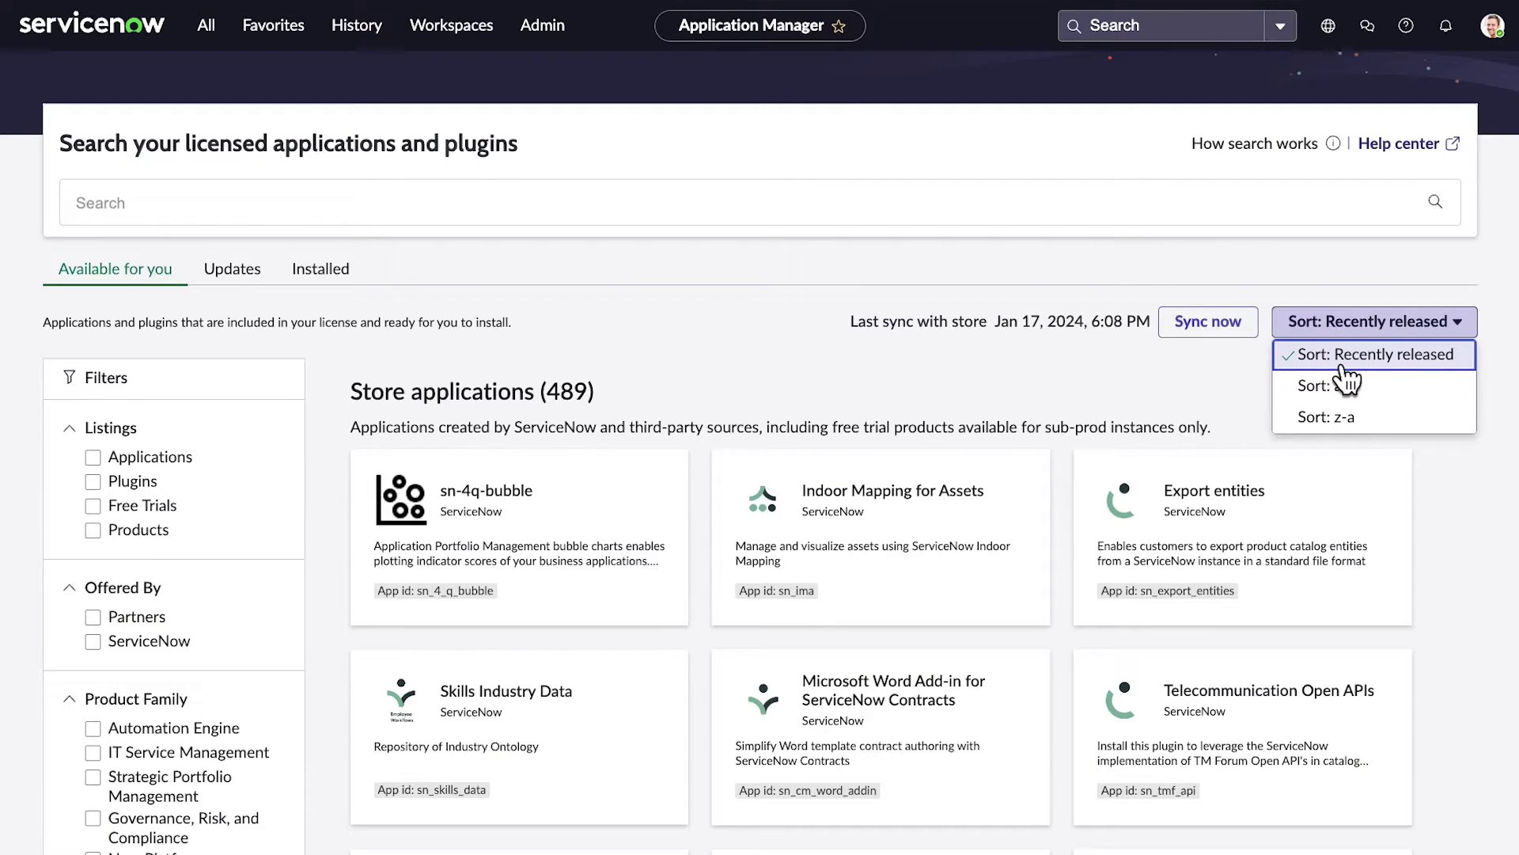
pyautogui.press('Escape')
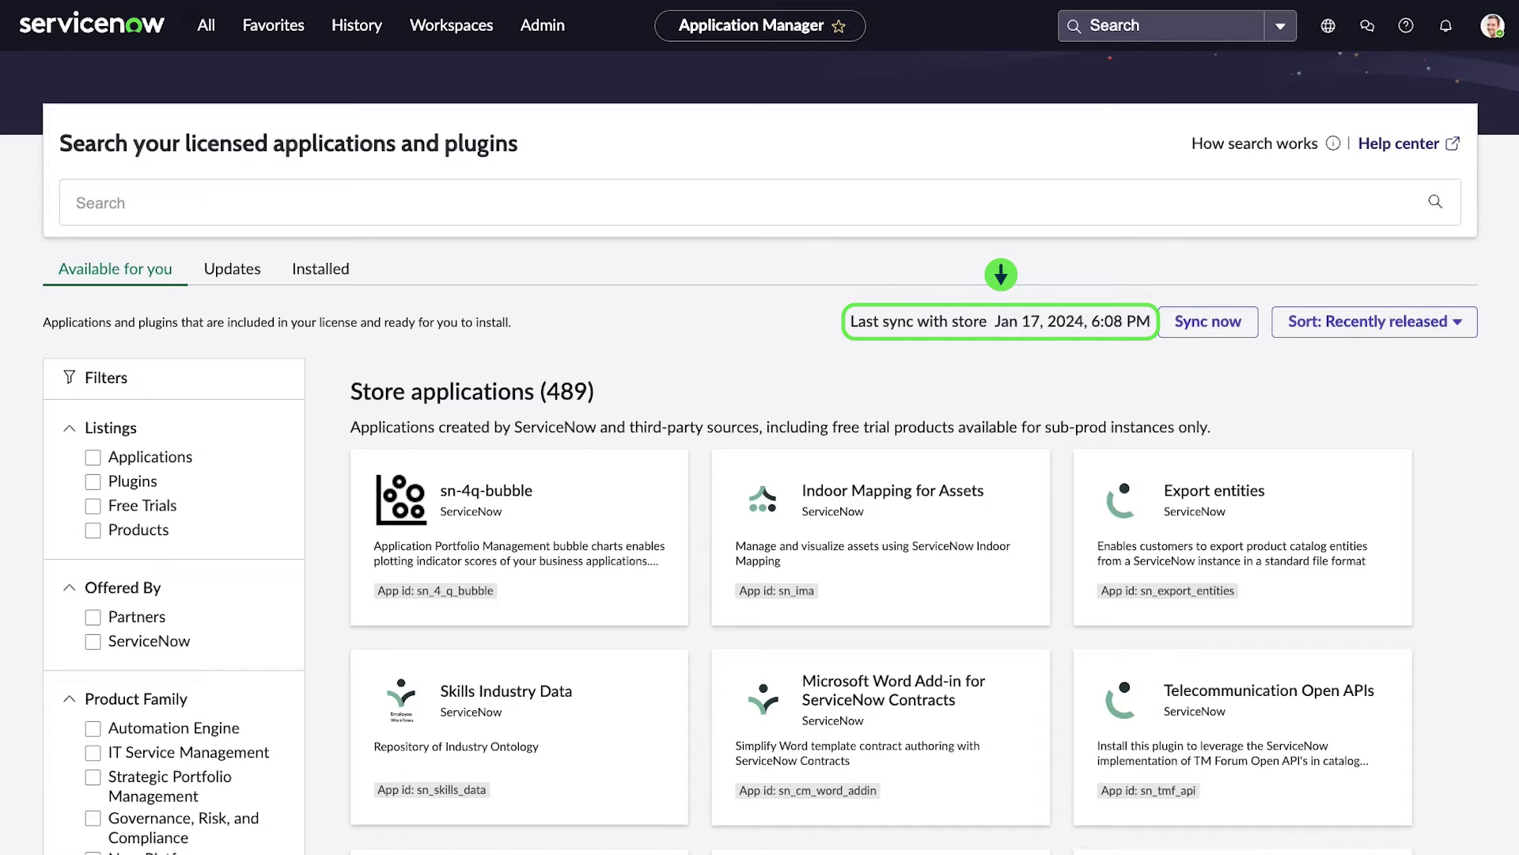
# - Search the store apps for 'AI search' and open Advanced AI Search Management Tools (version 6.0.3)
pyautogui.click(568, 200)
pyautogui.write('AI search')
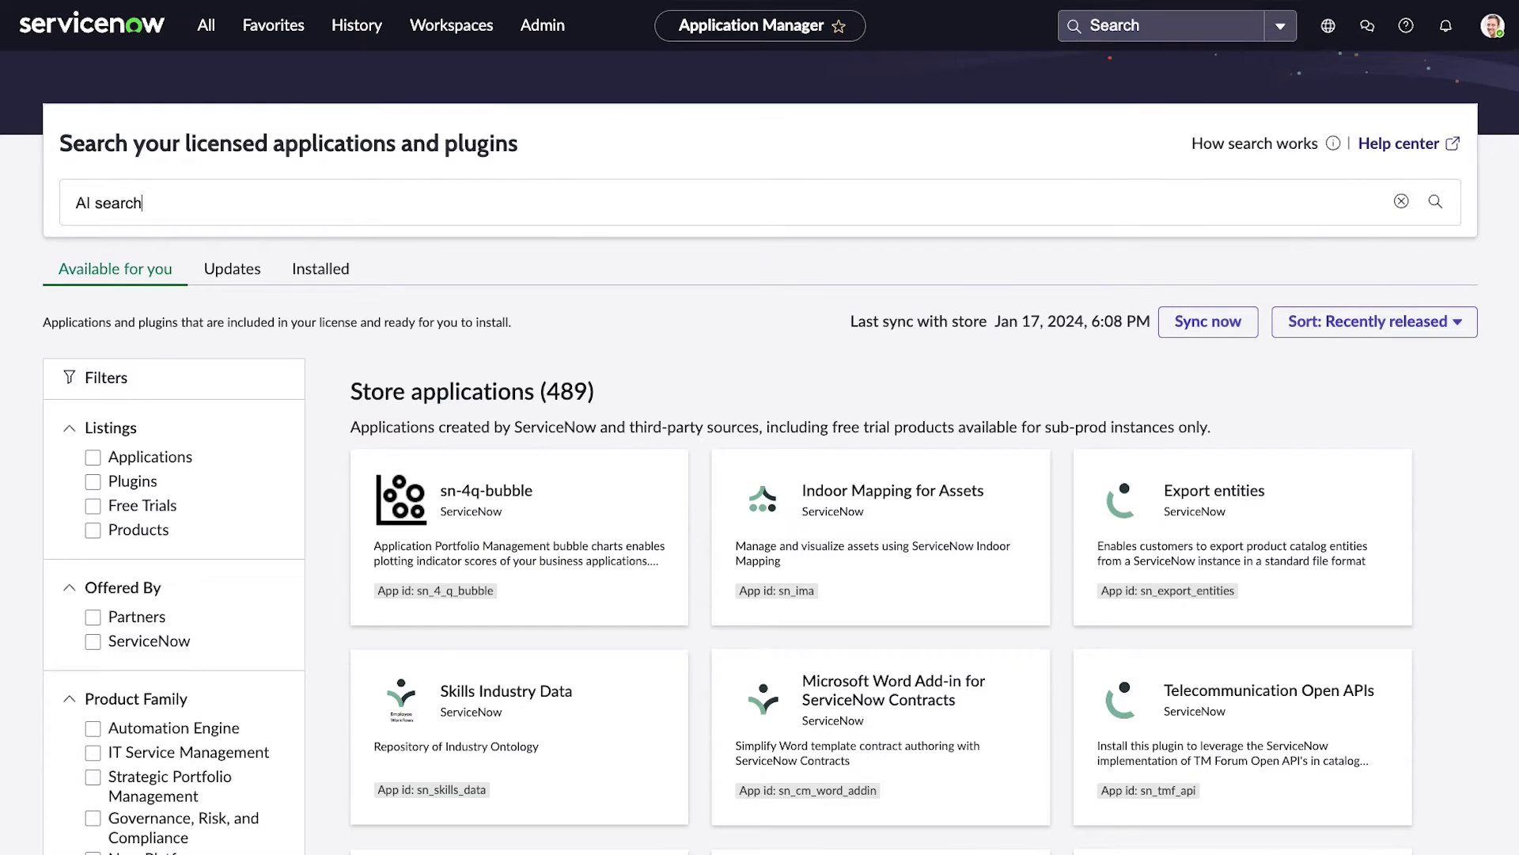
pyautogui.press('Return')
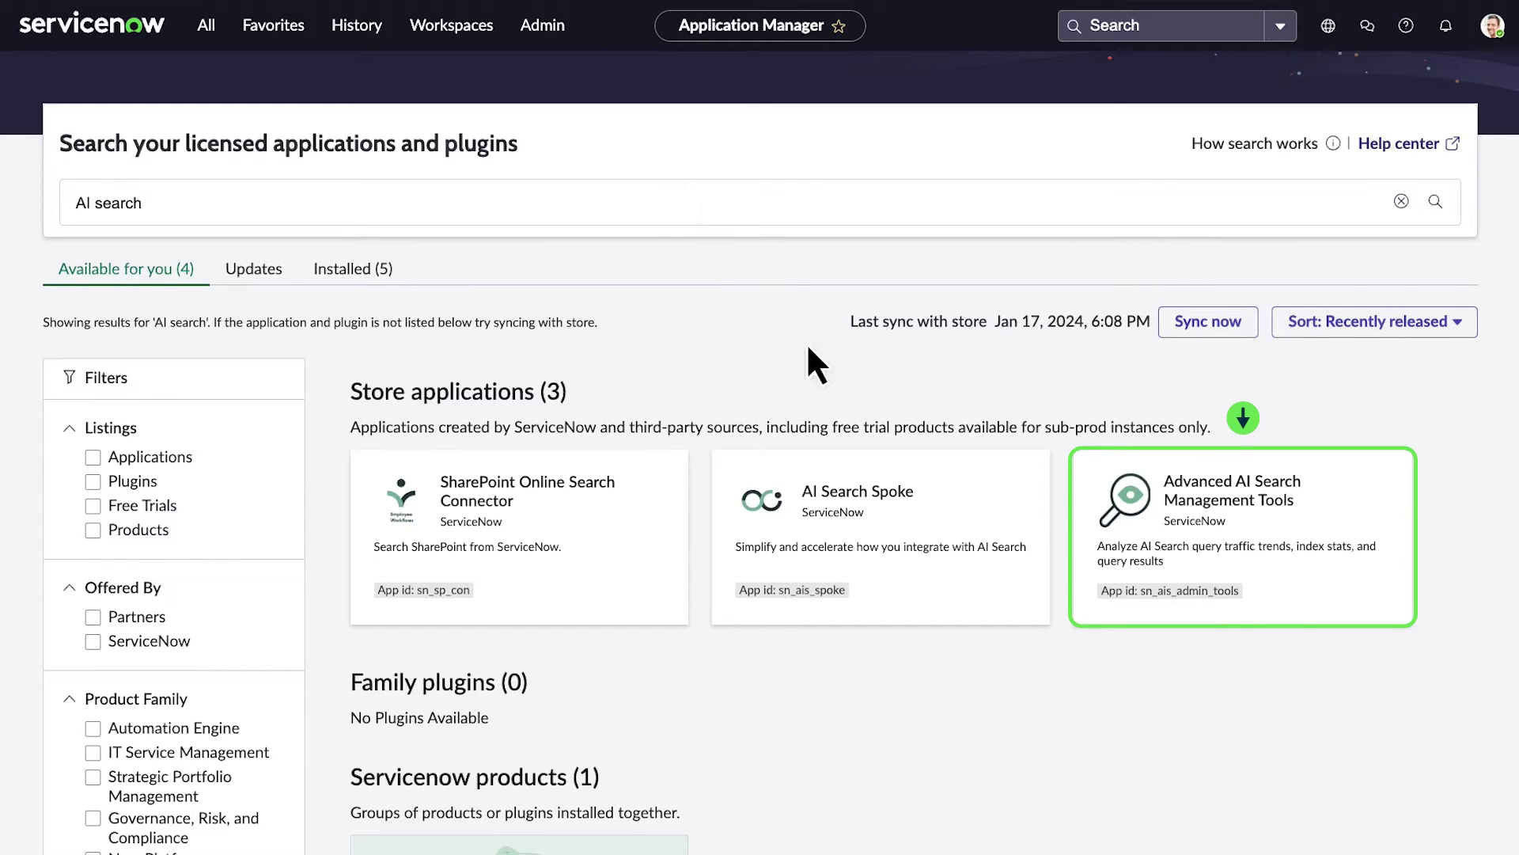
pyautogui.click(1283, 530)
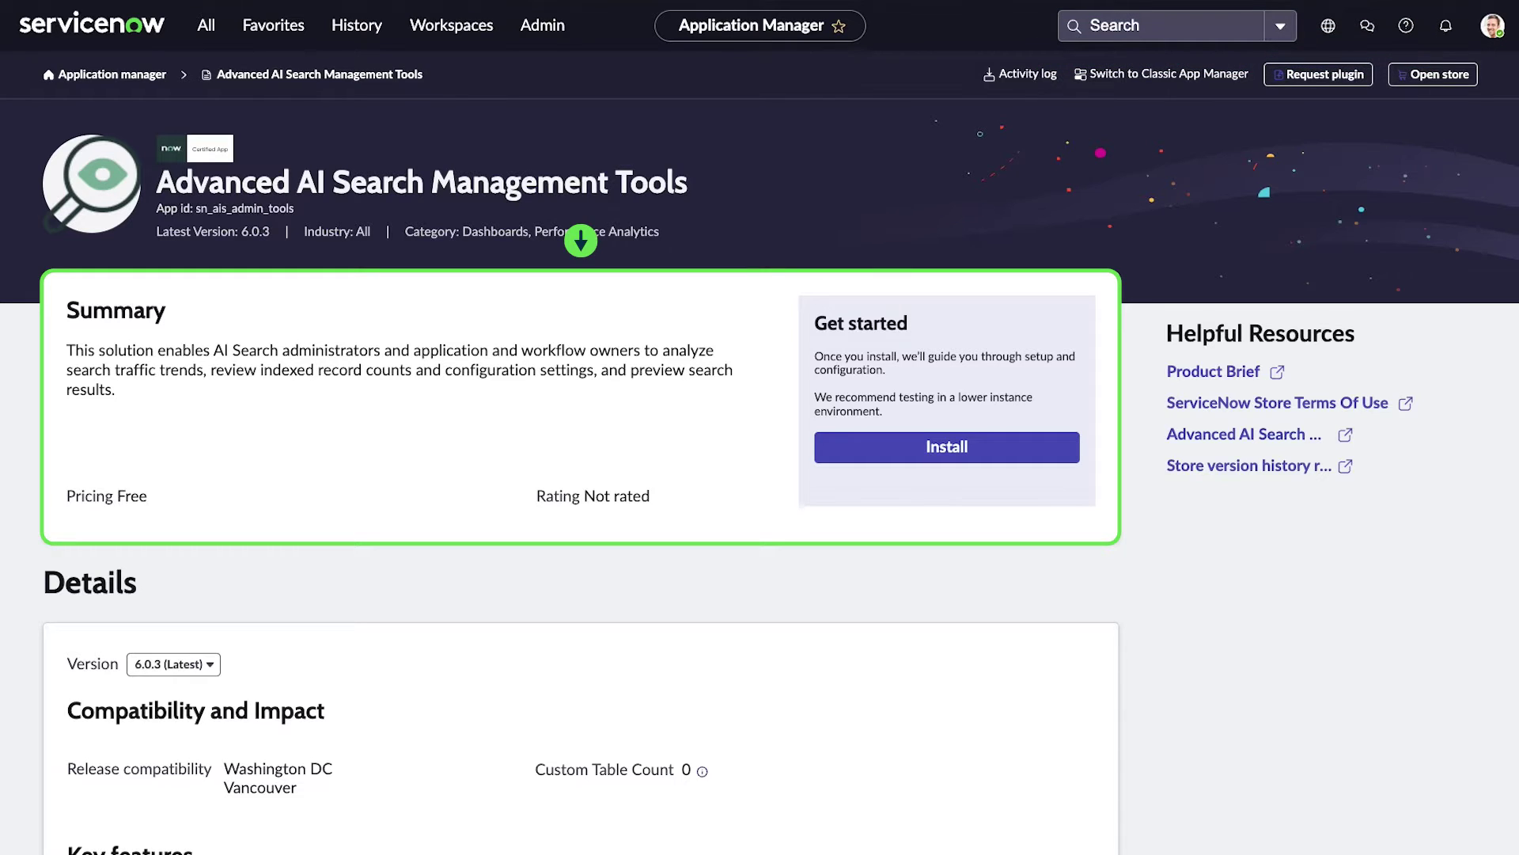
pyautogui.scroll(-4, 185, 319)
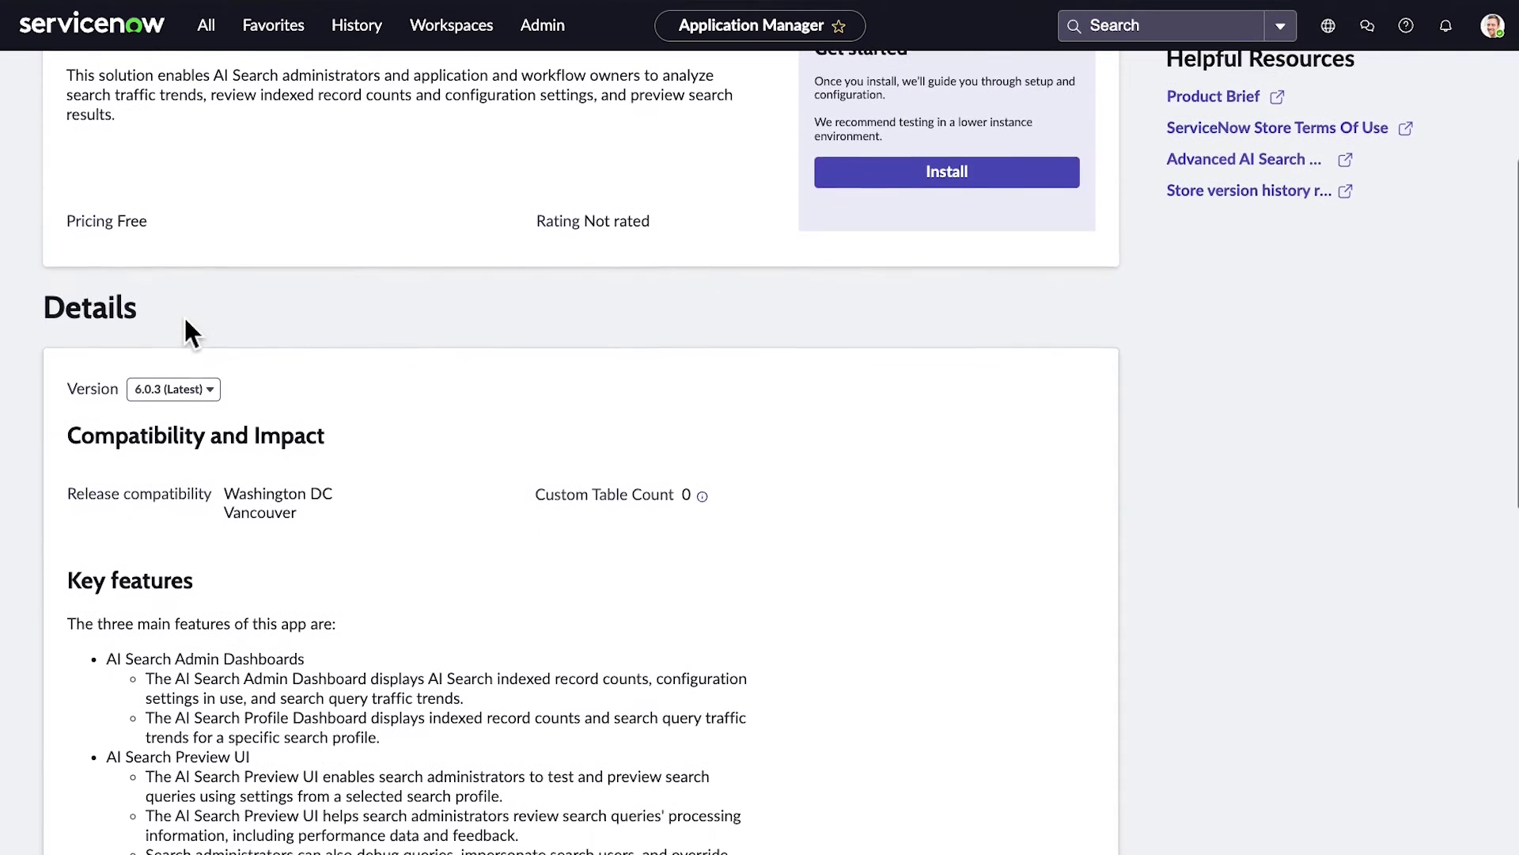
pyautogui.click(192, 377)
pyautogui.click(176, 405)
pyautogui.scroll(-2, 190, 395)
pyautogui.scroll(-4, 580, 459)
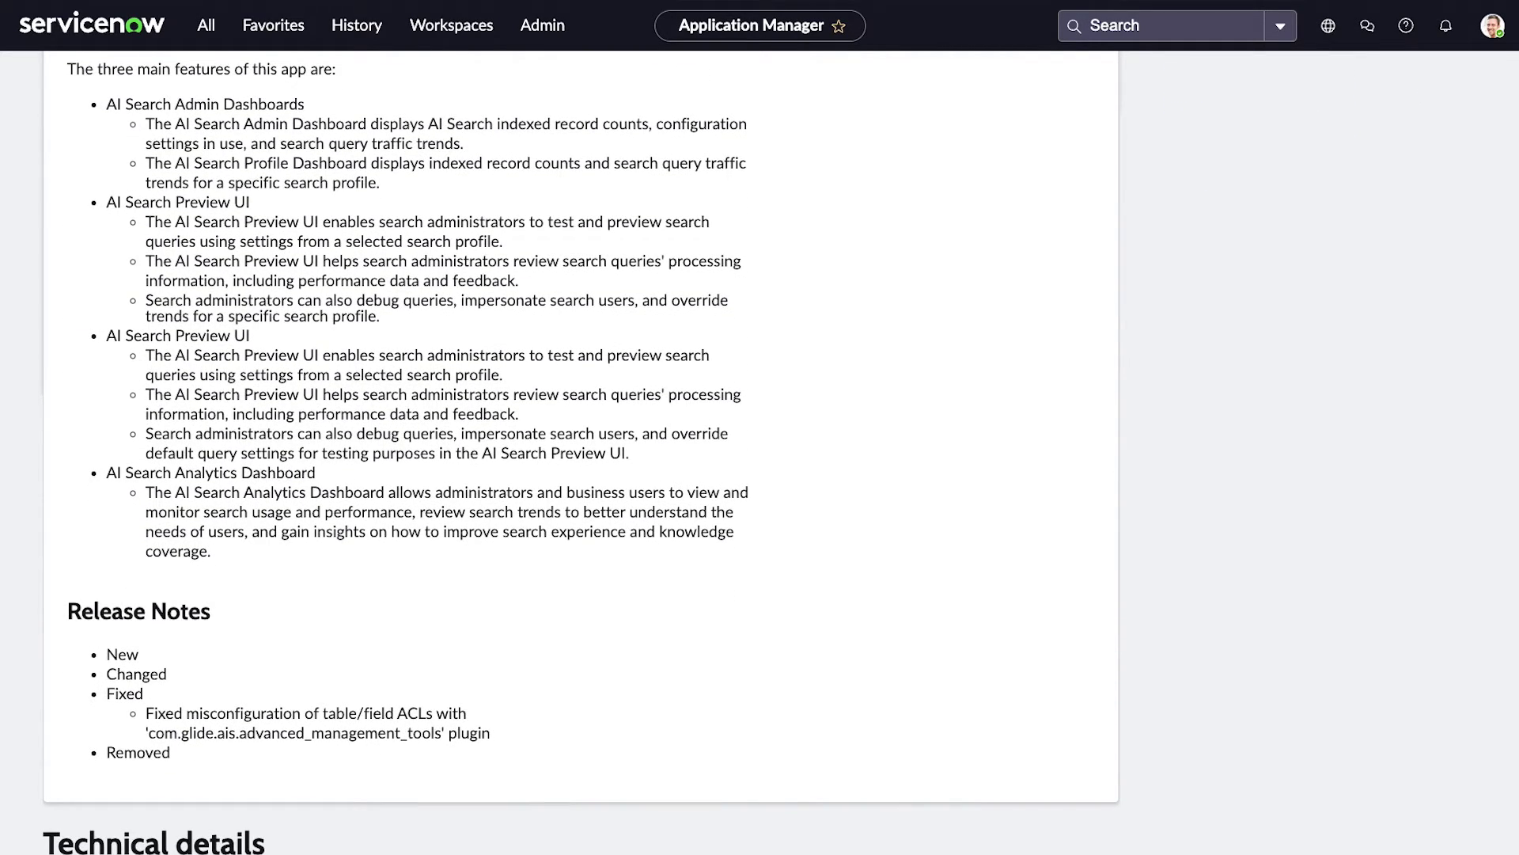
pyautogui.scroll(-1, 580, 451)
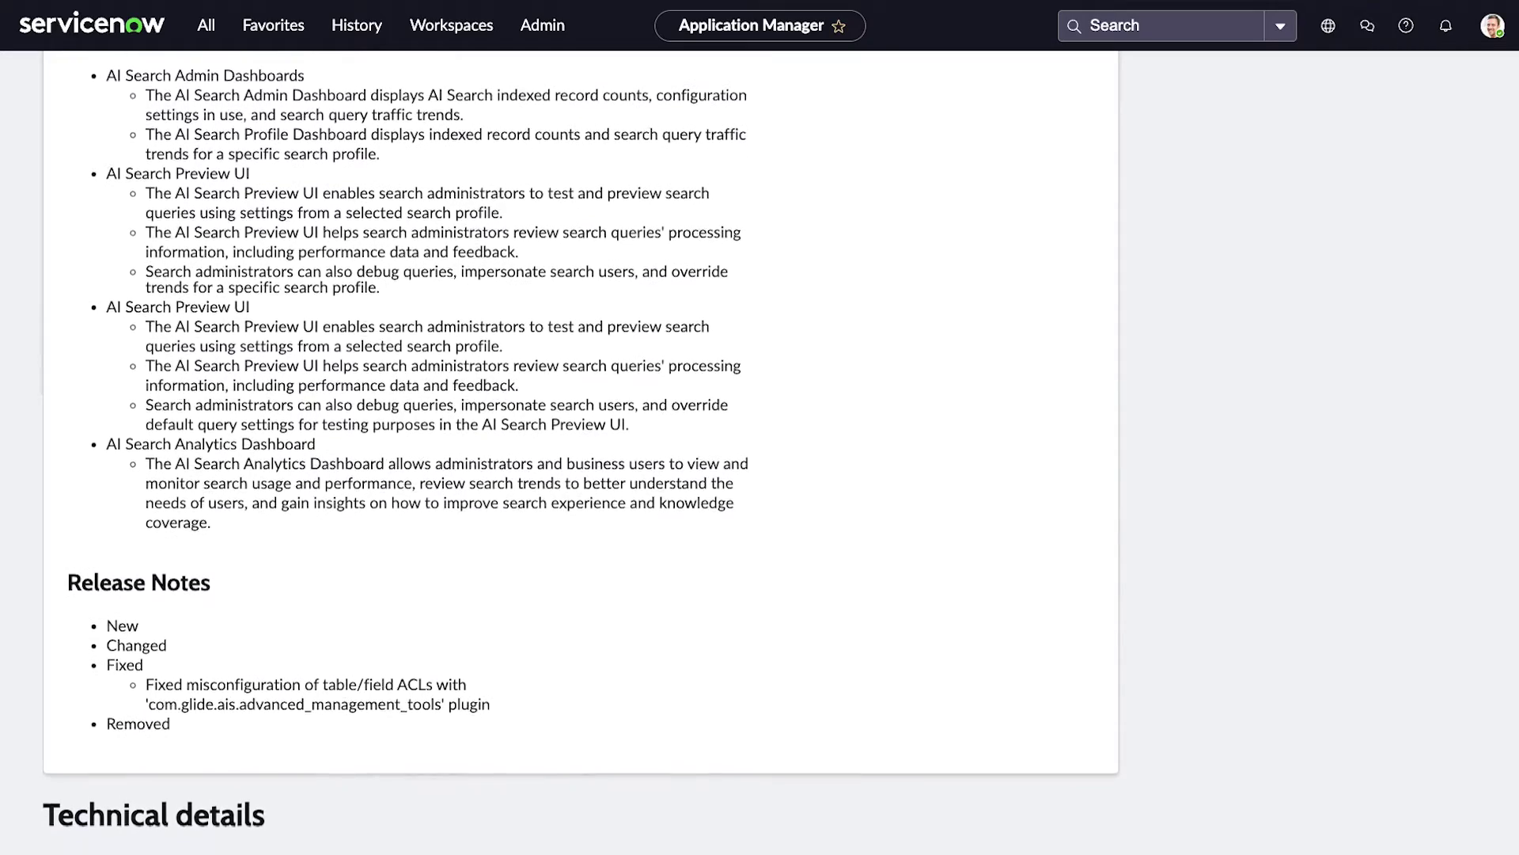
pyautogui.scroll(-3, 580, 451)
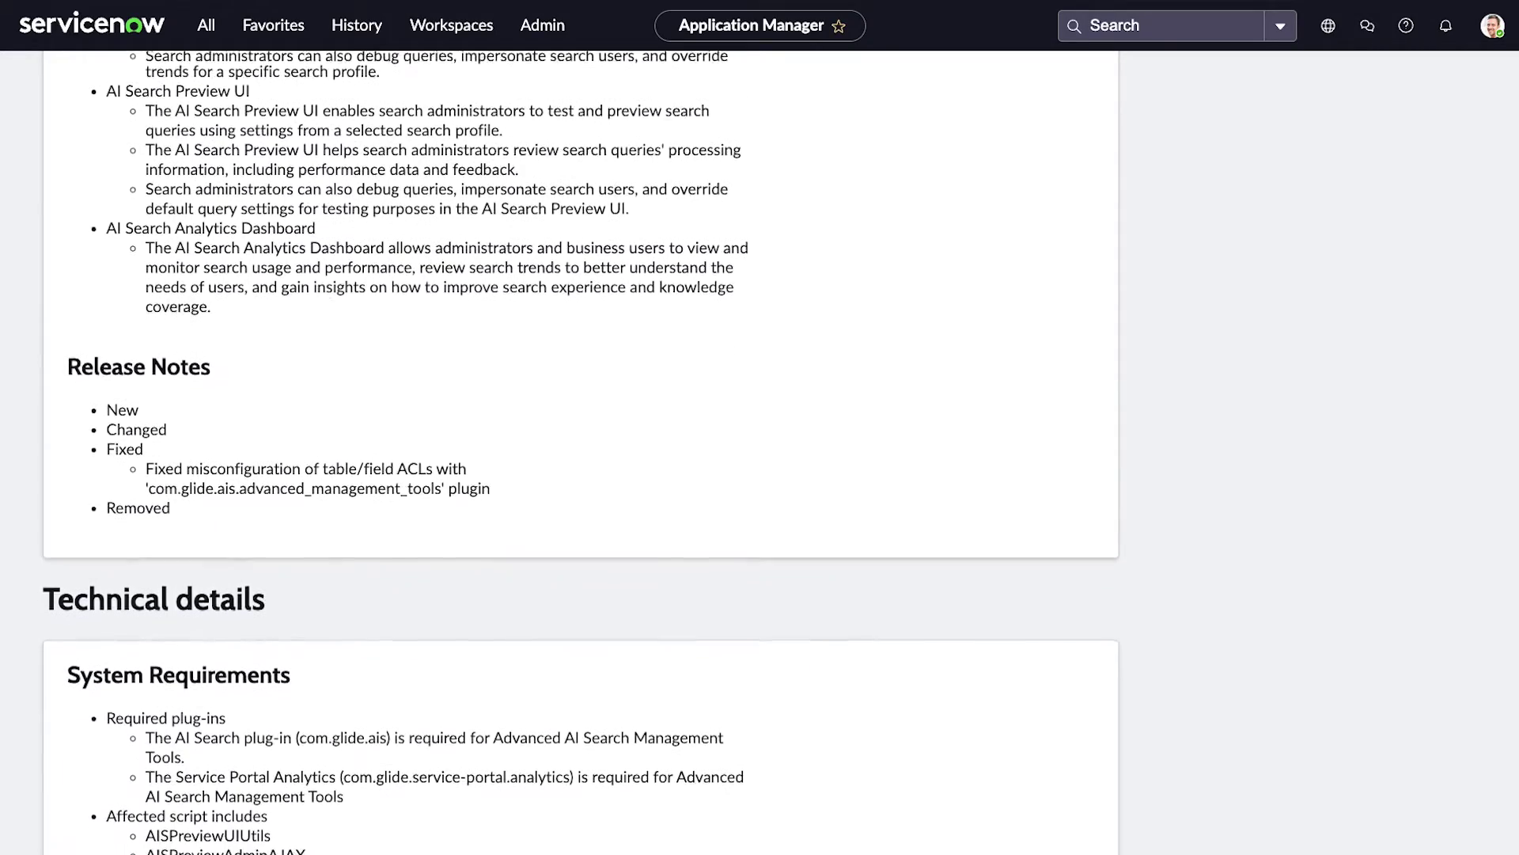
pyautogui.scroll(-3, 582, 451)
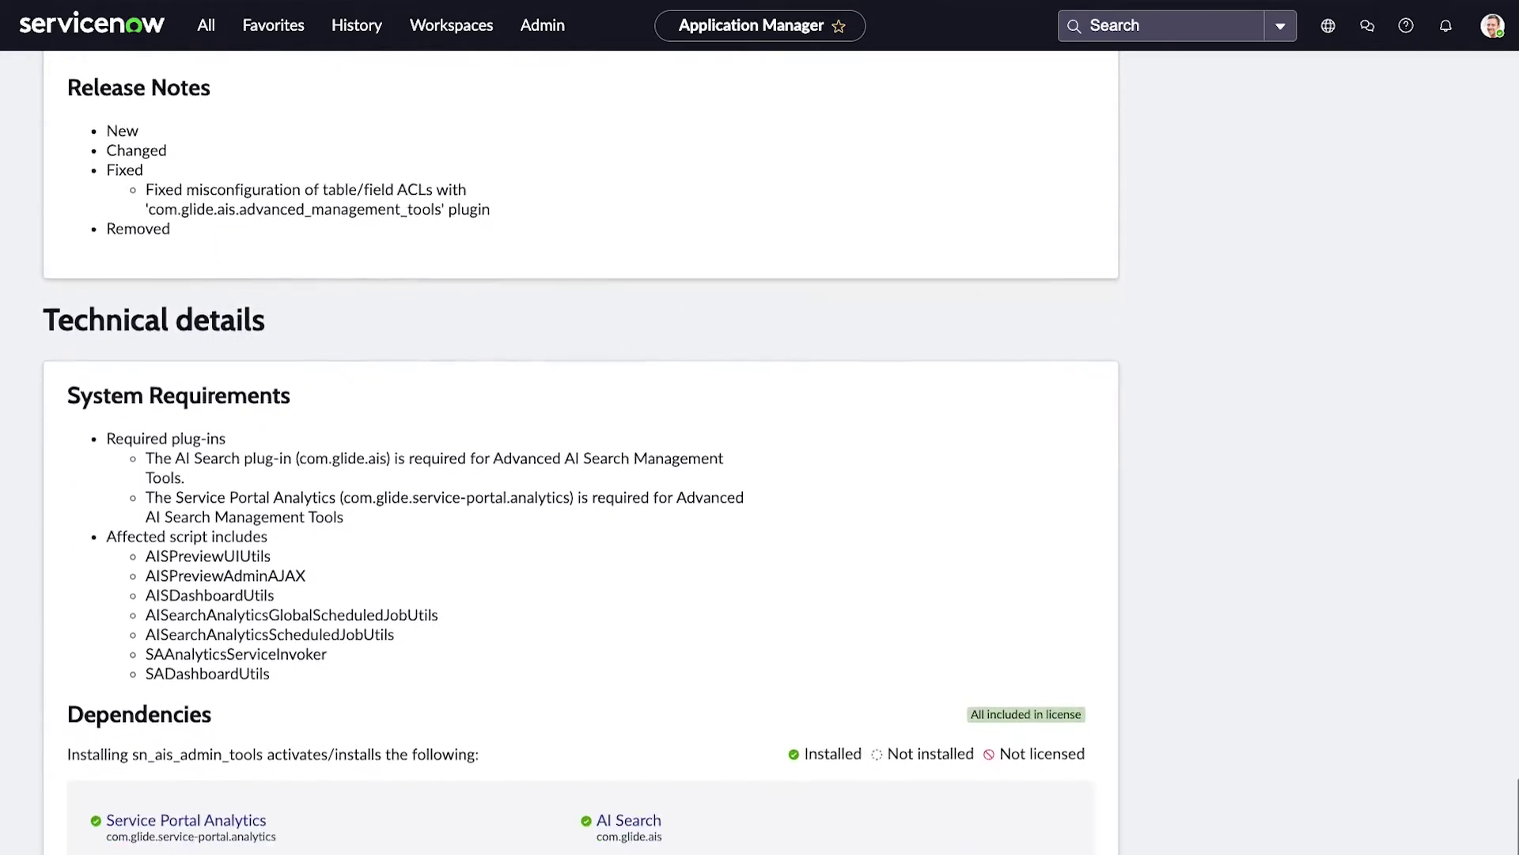
pyautogui.scroll(-1, 582, 452)
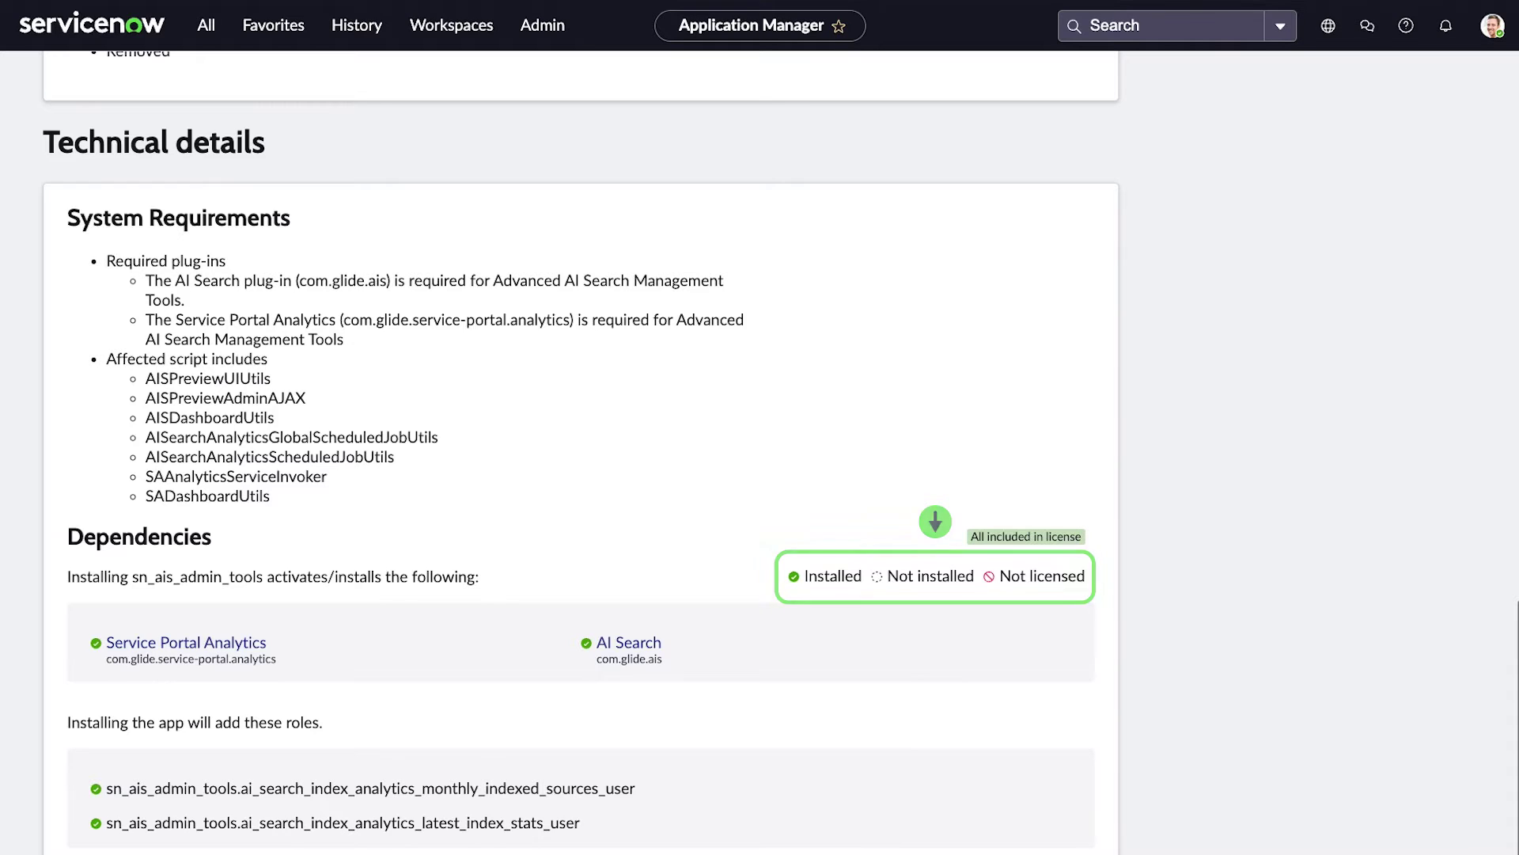
pyautogui.scroll(10, 362, 717)
pyautogui.scroll(7, 362, 715)
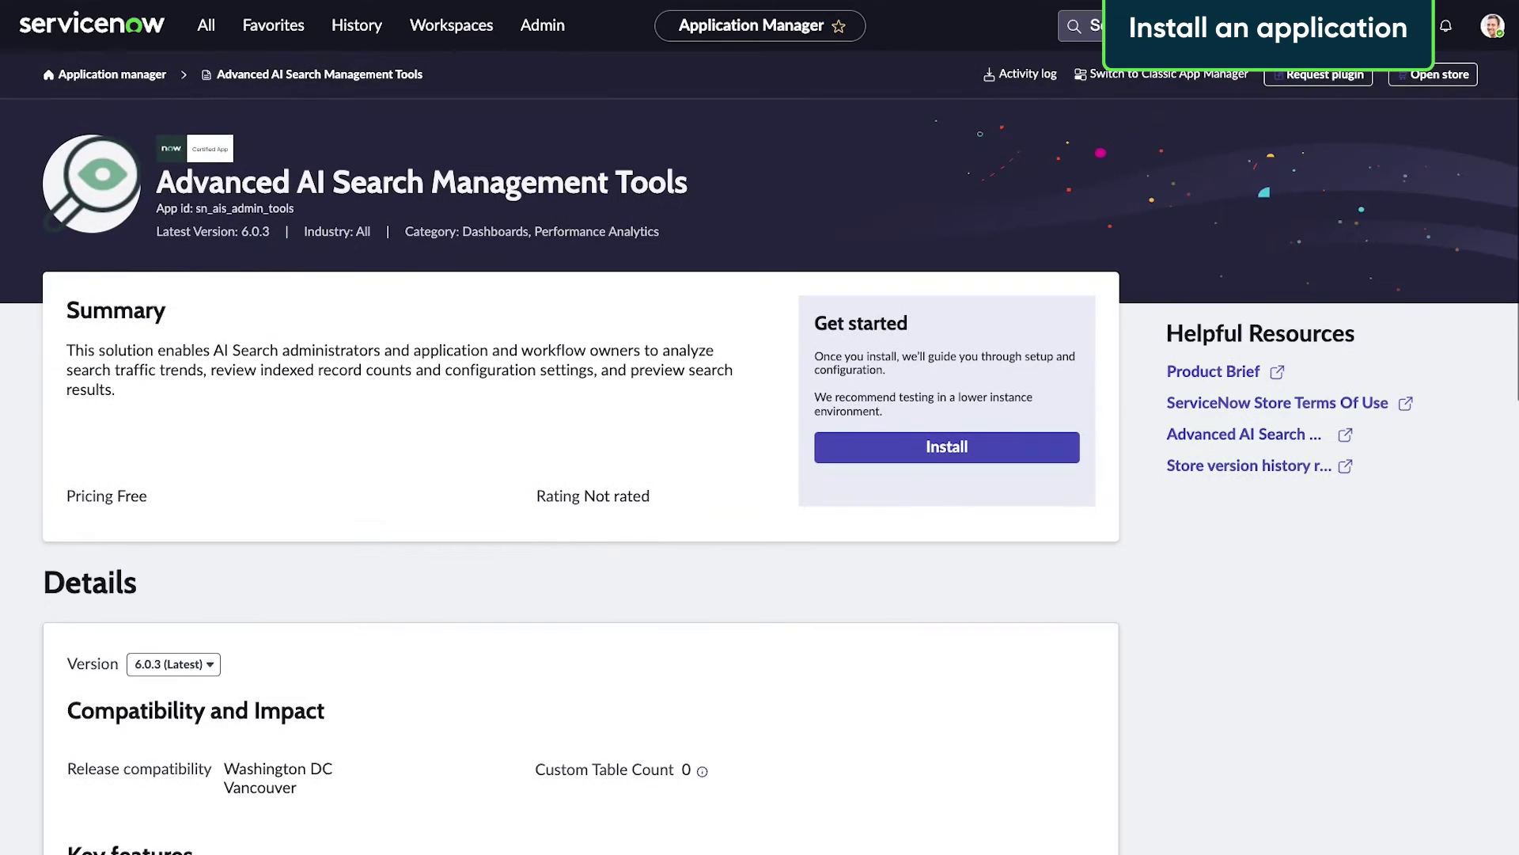
# - Install Advanced AI Search Management Tools now, run it in the background, and view the Activity log
pyautogui.click(961, 438)
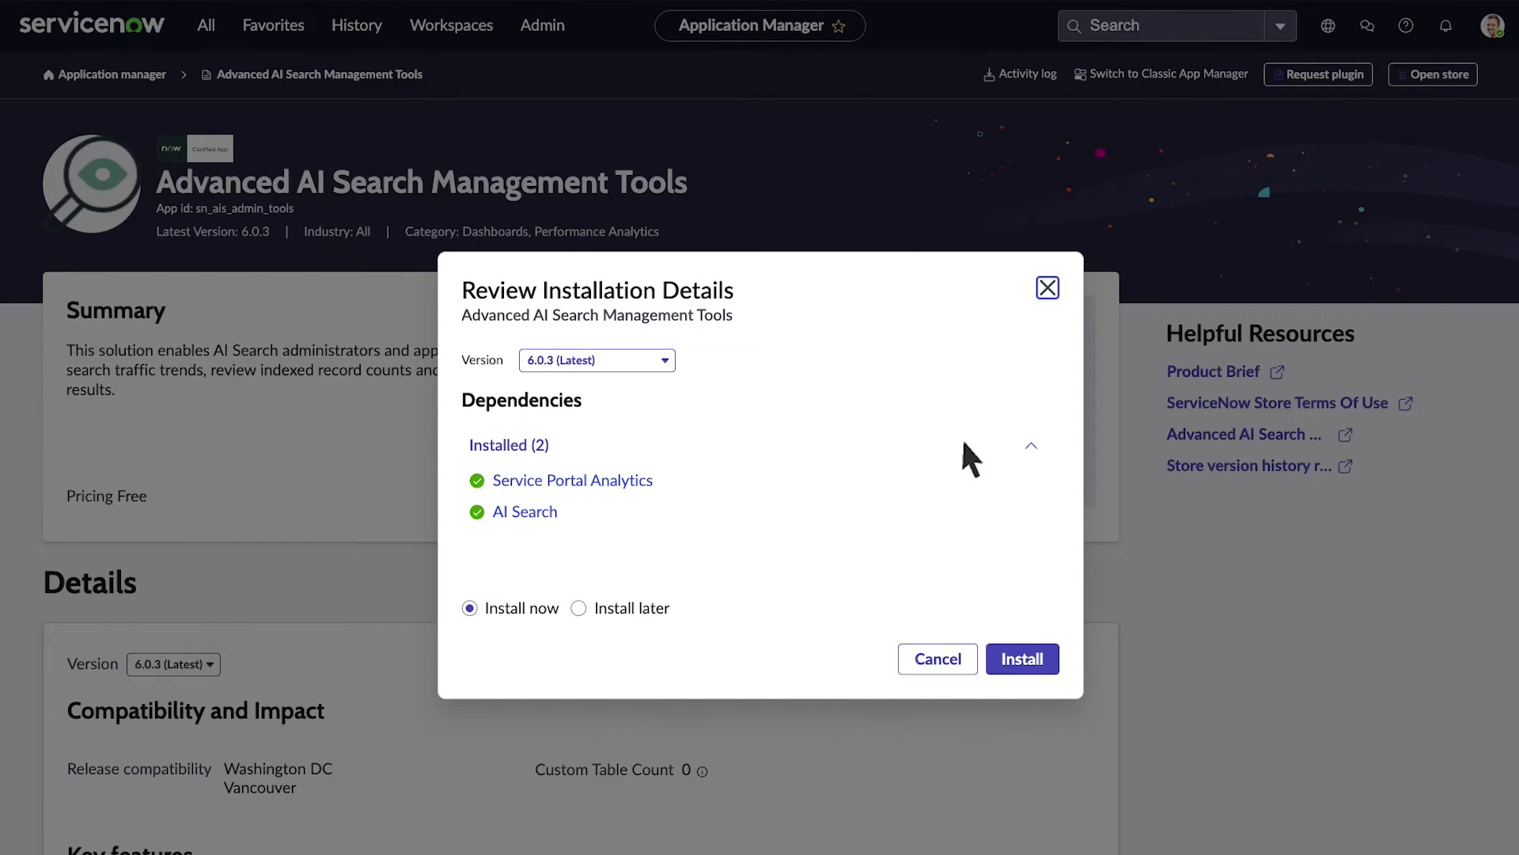
pyautogui.click(578, 607)
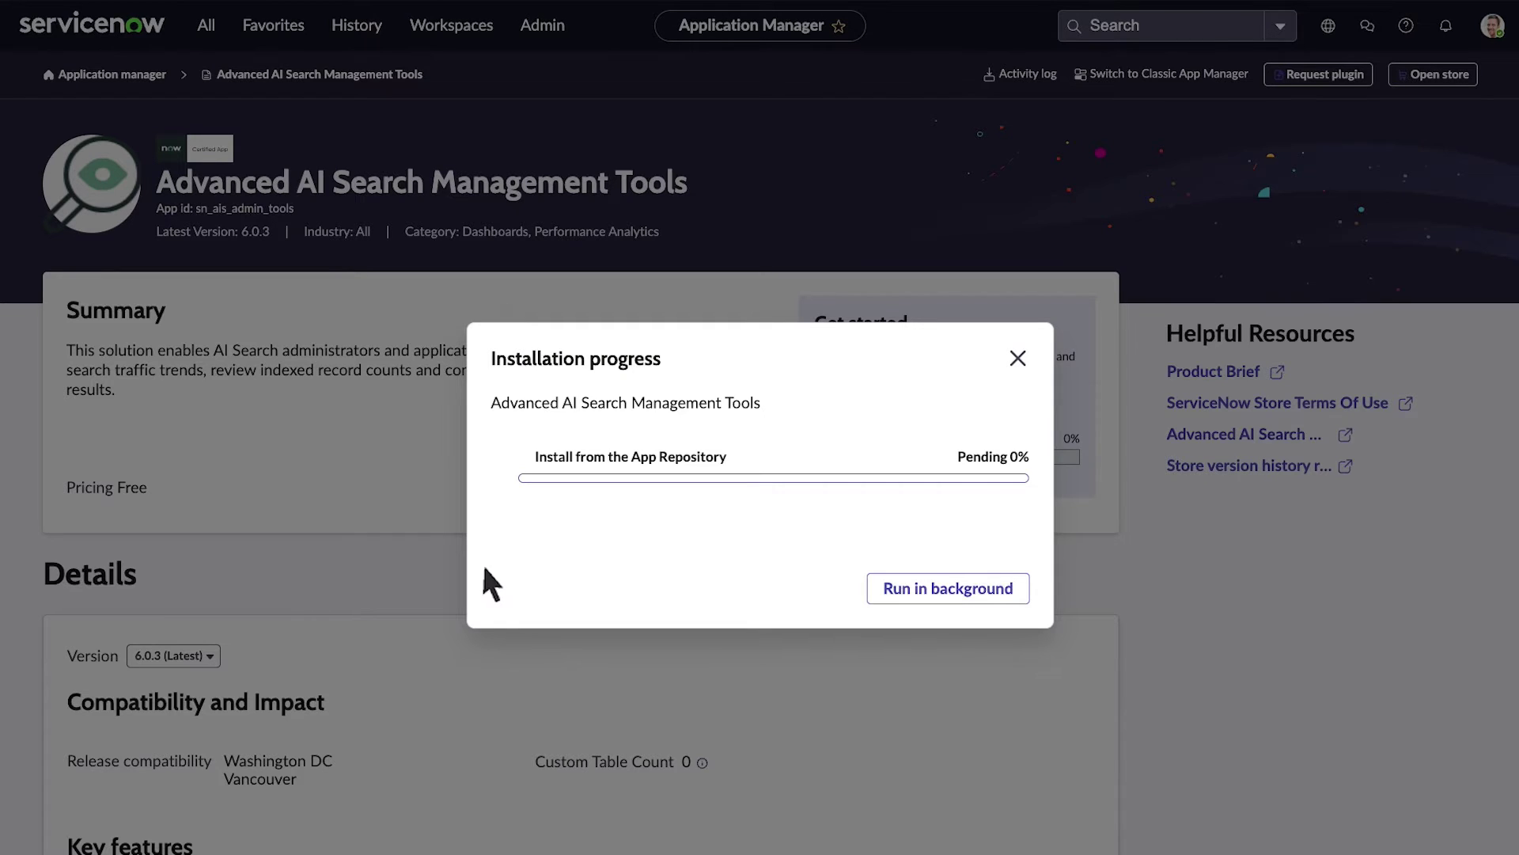
pyautogui.click(941, 587)
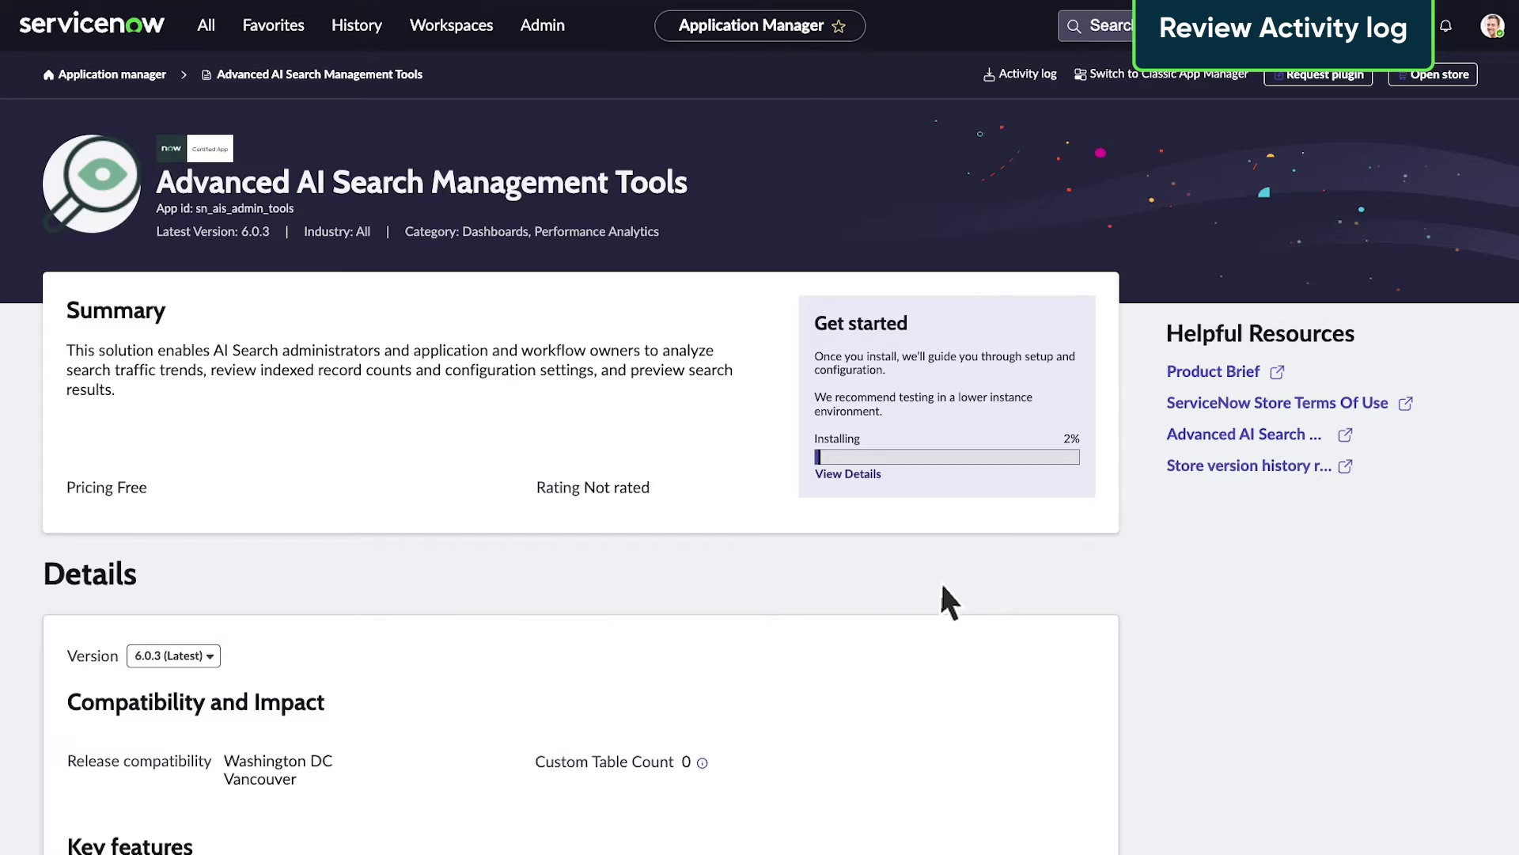
pyautogui.click(1018, 72)
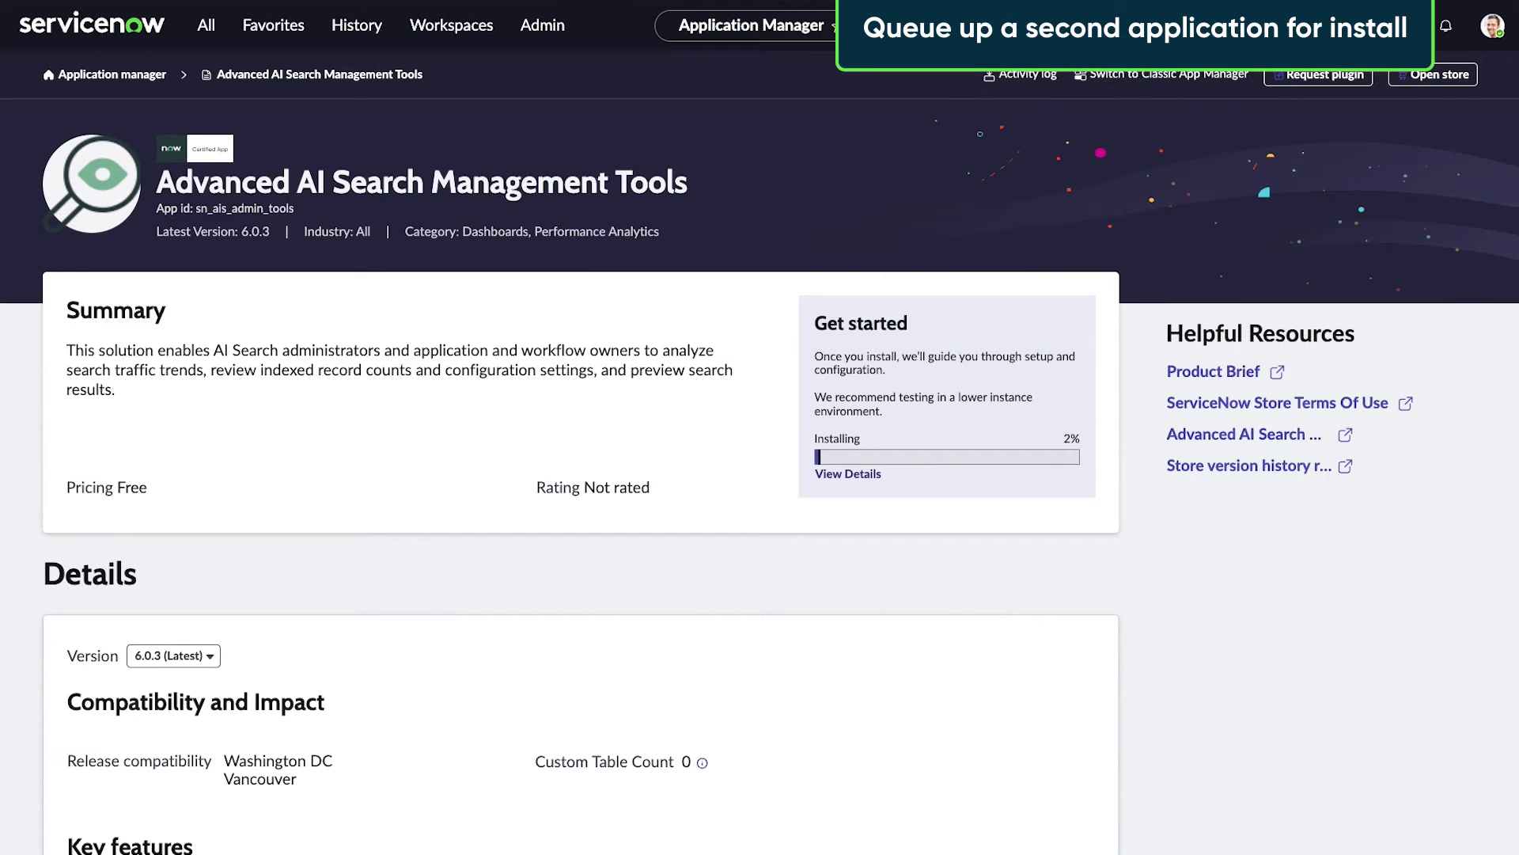
# - Back in Application Manager, search 'ai search' and open the AI Search Spoke app page
pyautogui.click(117, 74)
pyautogui.write('ai search')
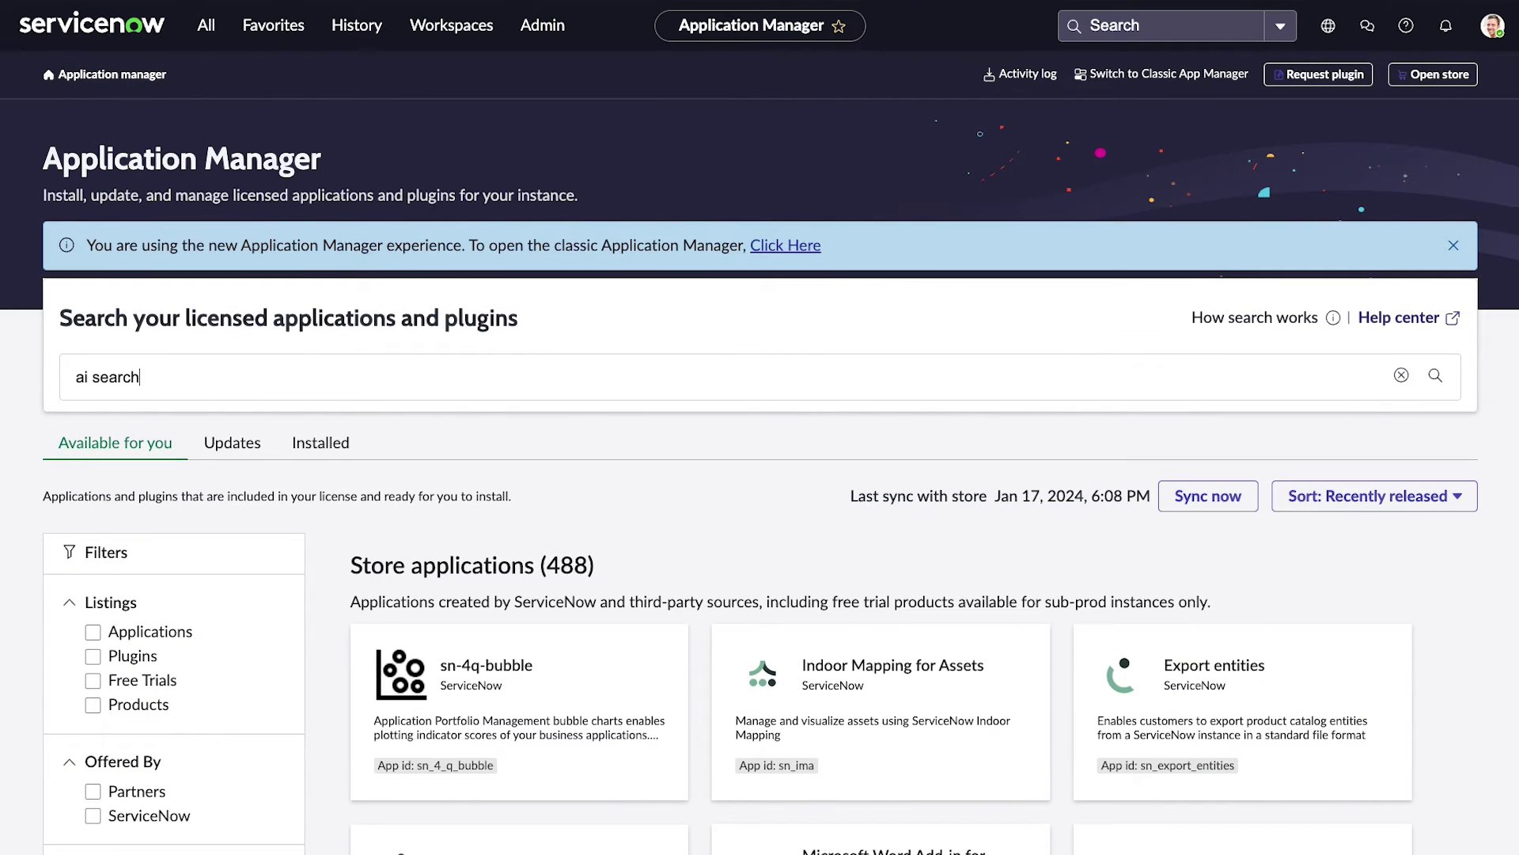
pyautogui.press('Return')
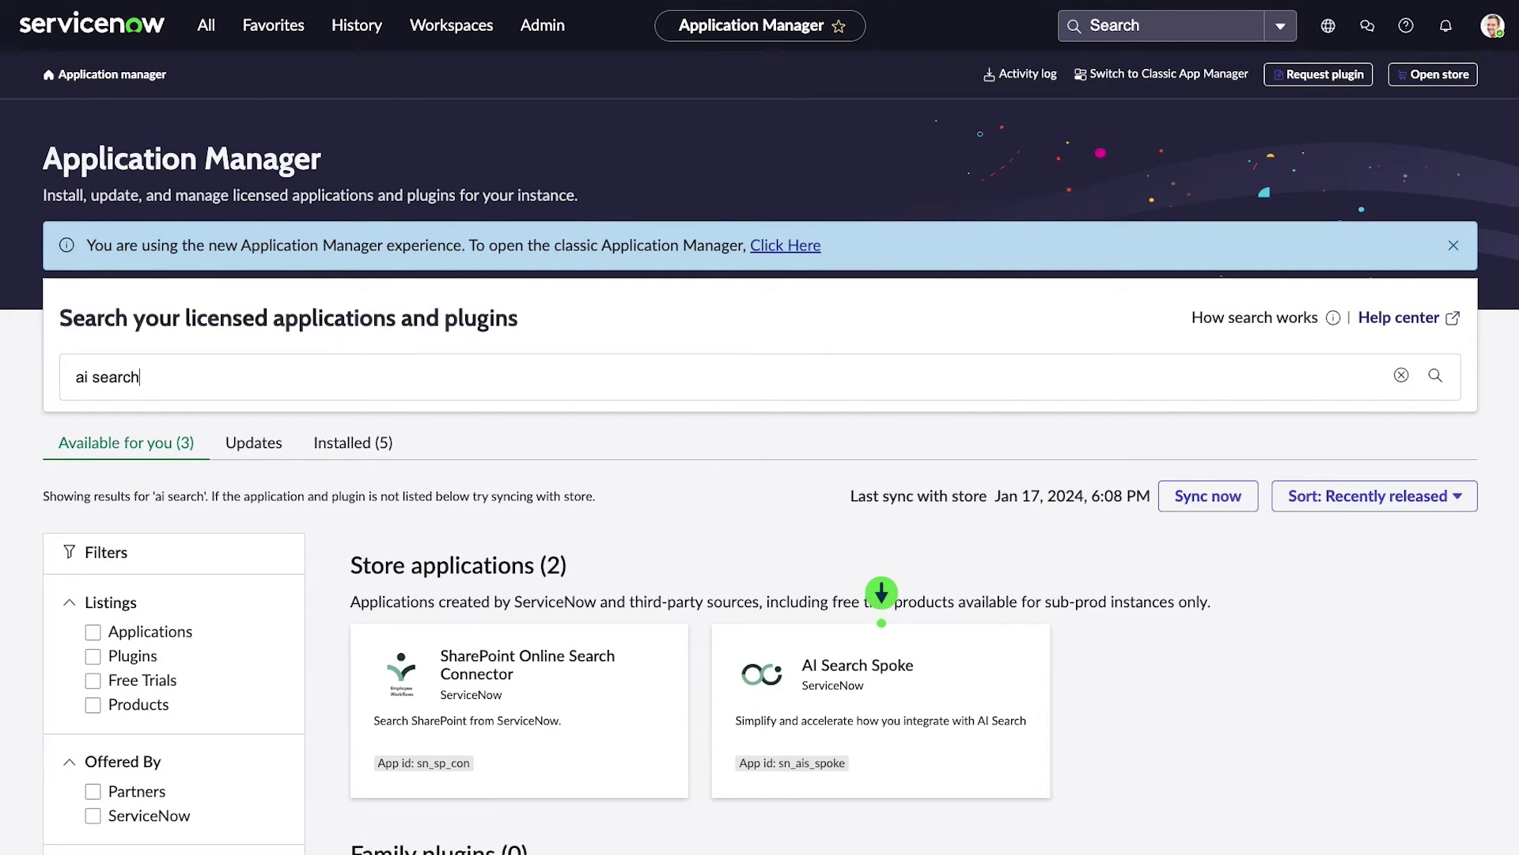
pyautogui.click(922, 706)
# - Install AI Search Spoke in the background and check its pending status in the Activity log
pyautogui.click(922, 449)
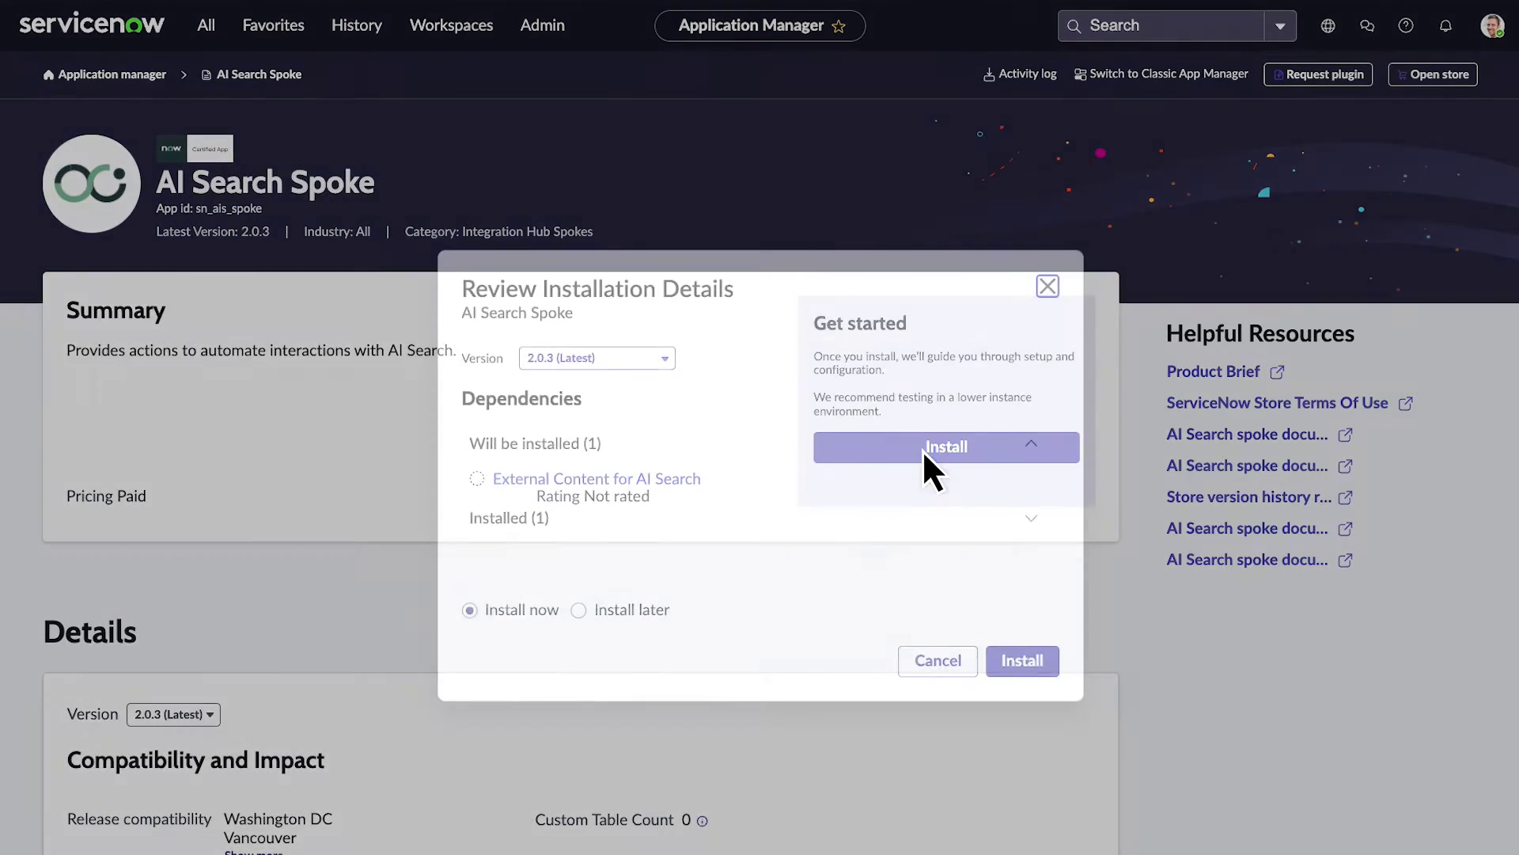
pyautogui.click(1018, 659)
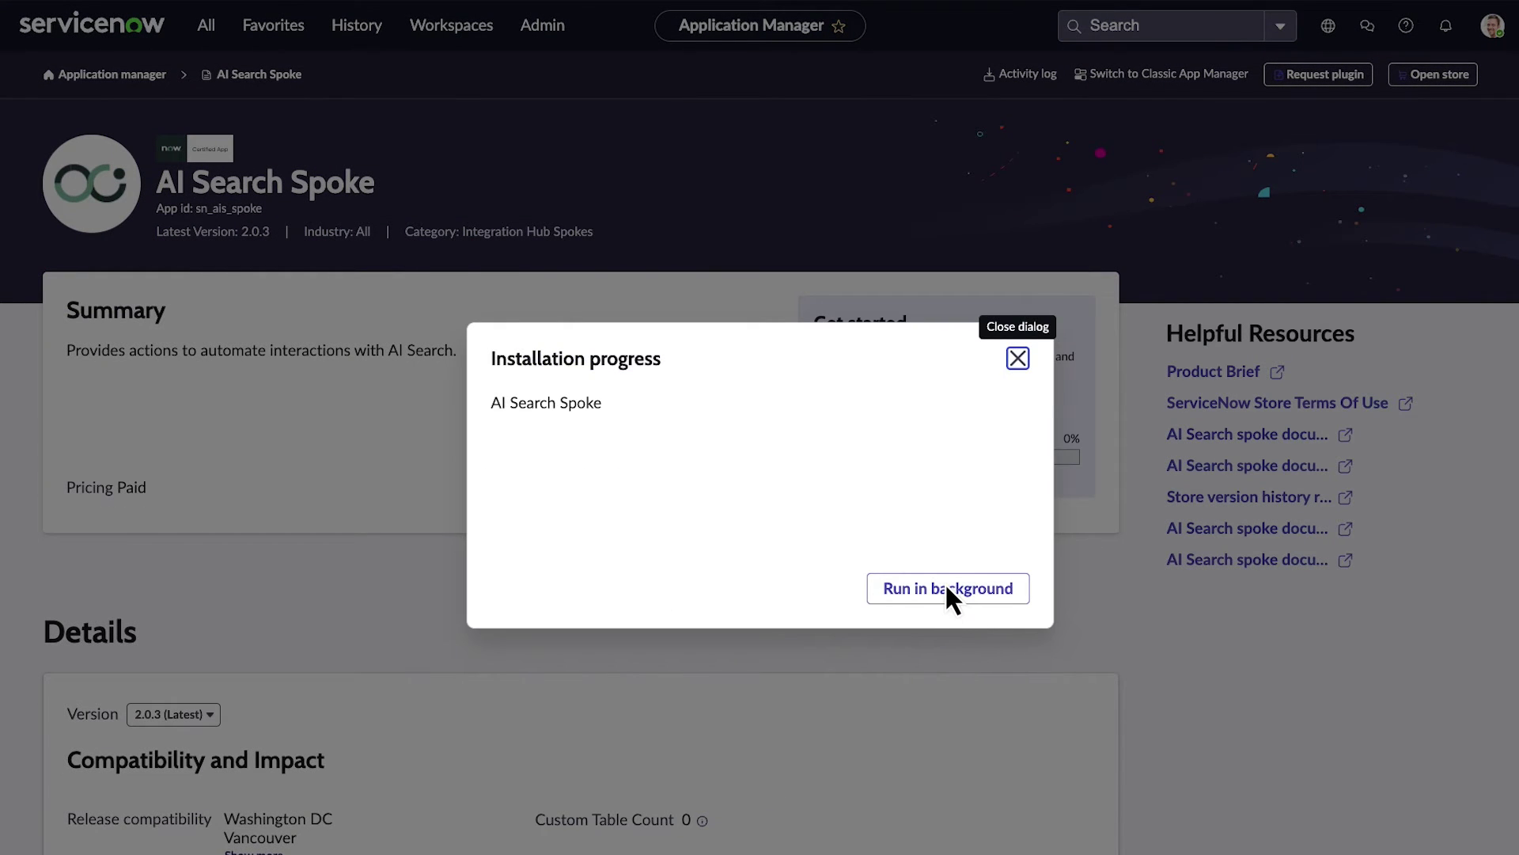
pyautogui.click(946, 586)
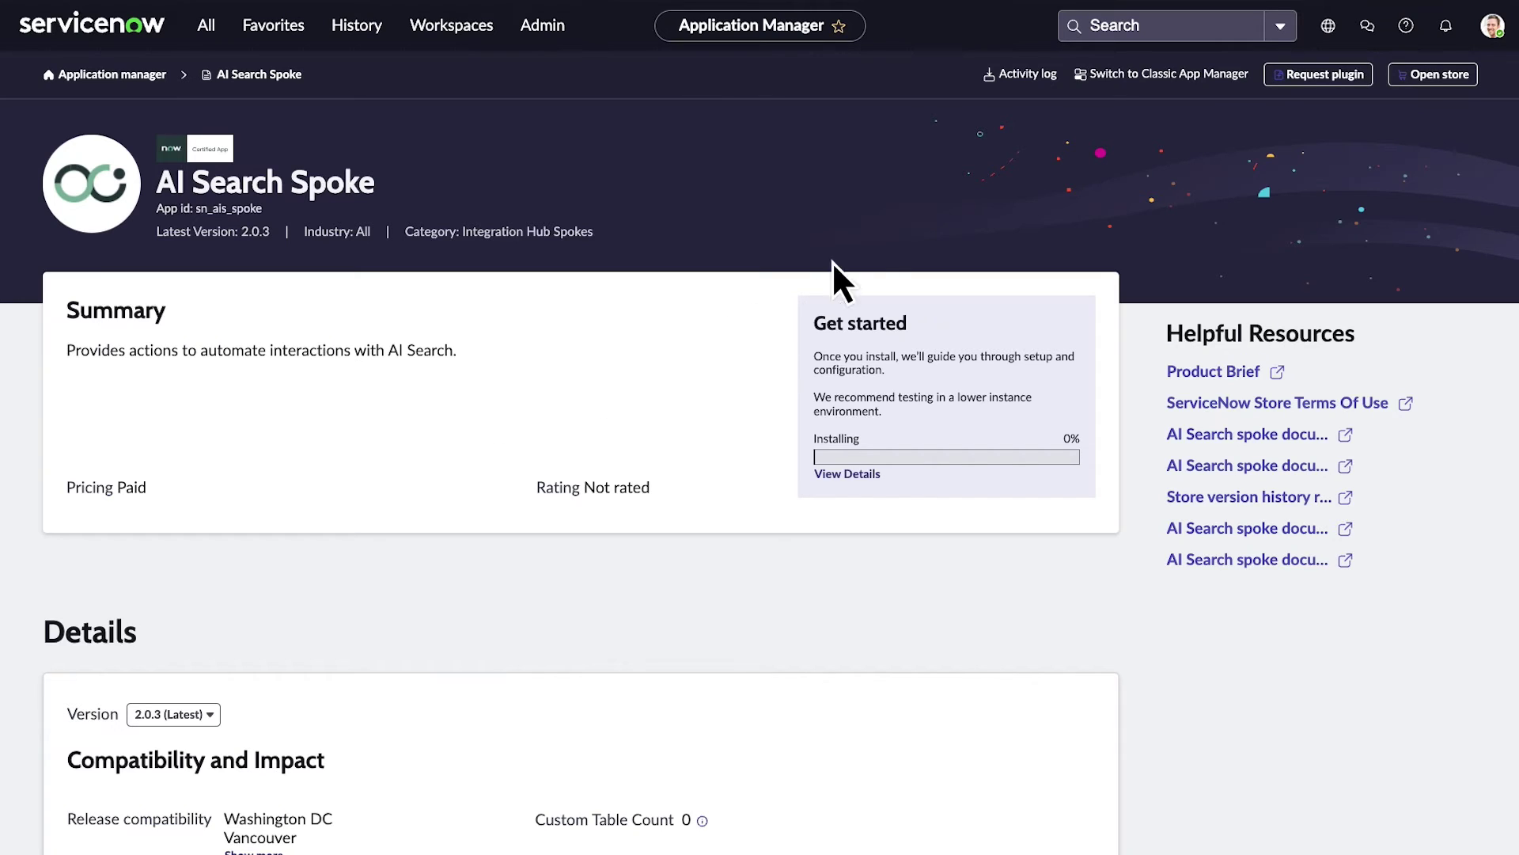
pyautogui.click(1028, 74)
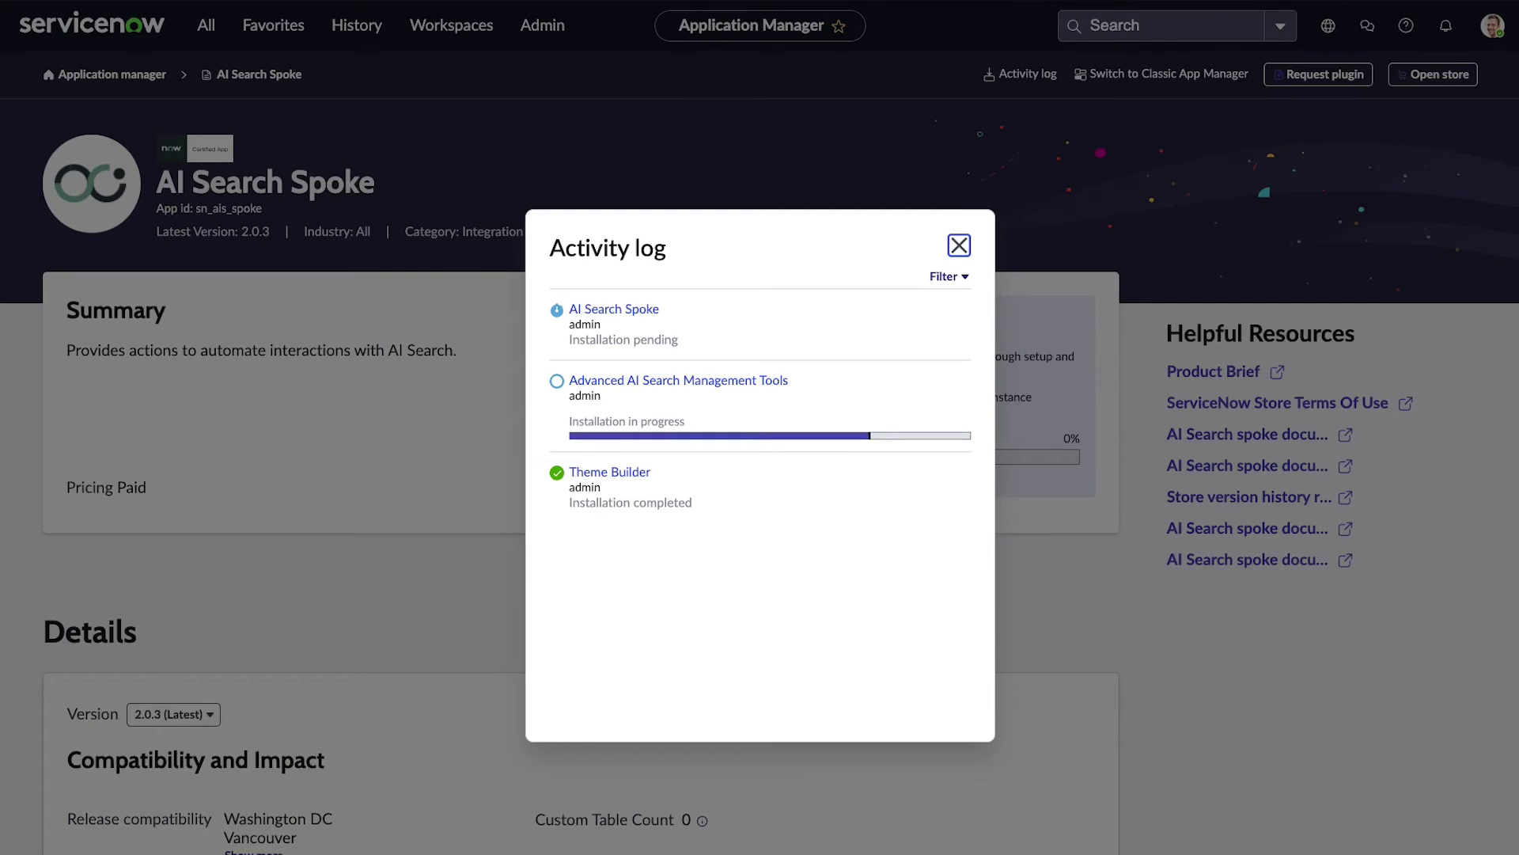
pyautogui.press('Escape')
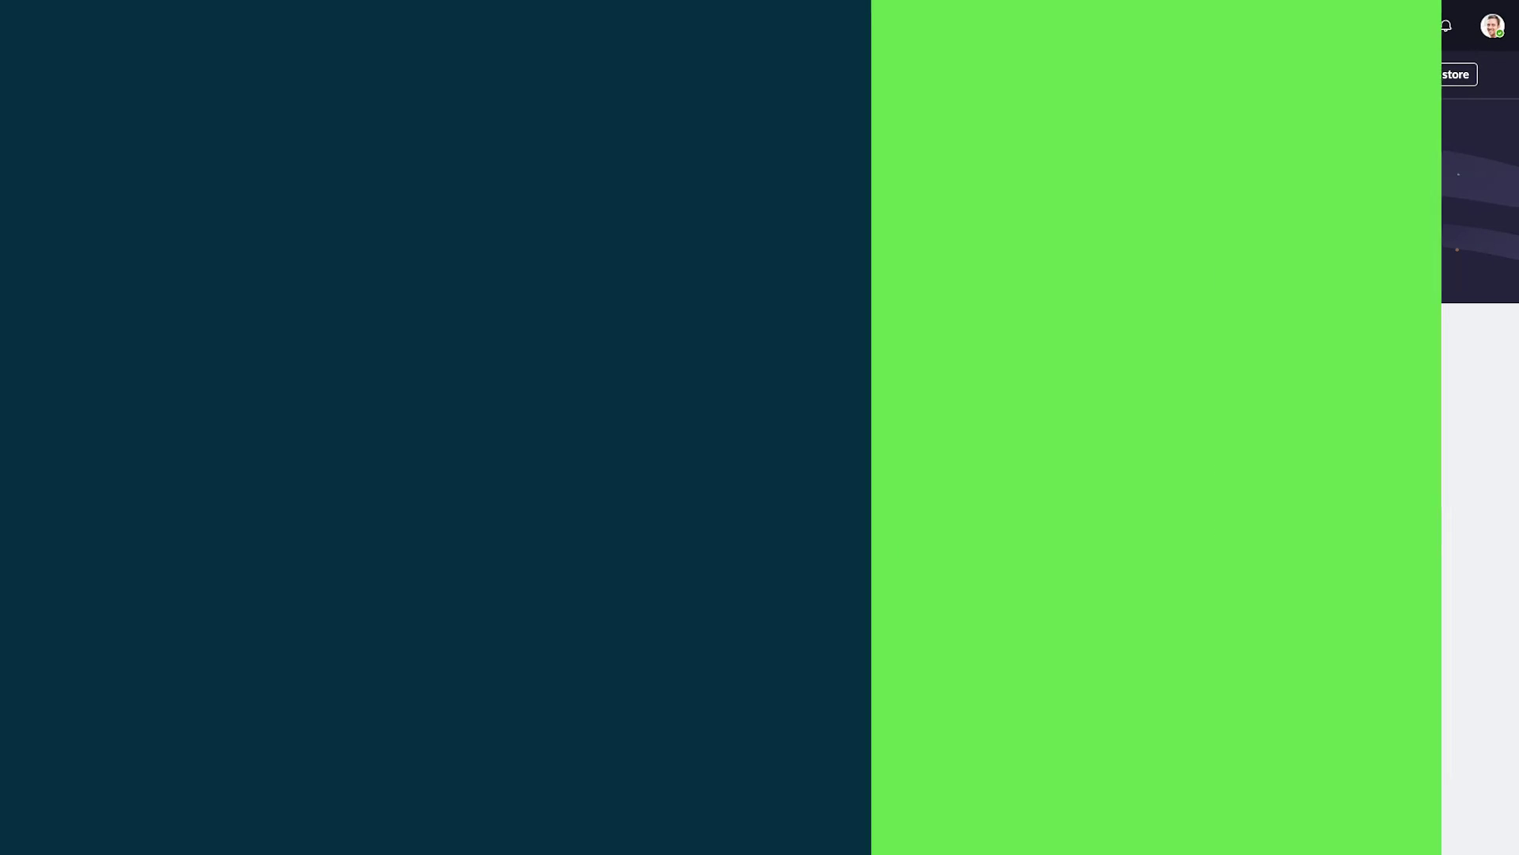
# - Review the installation log, installed files, customized files and the 3 applied update changes
pyautogui.scroll(-5, 910, 426)
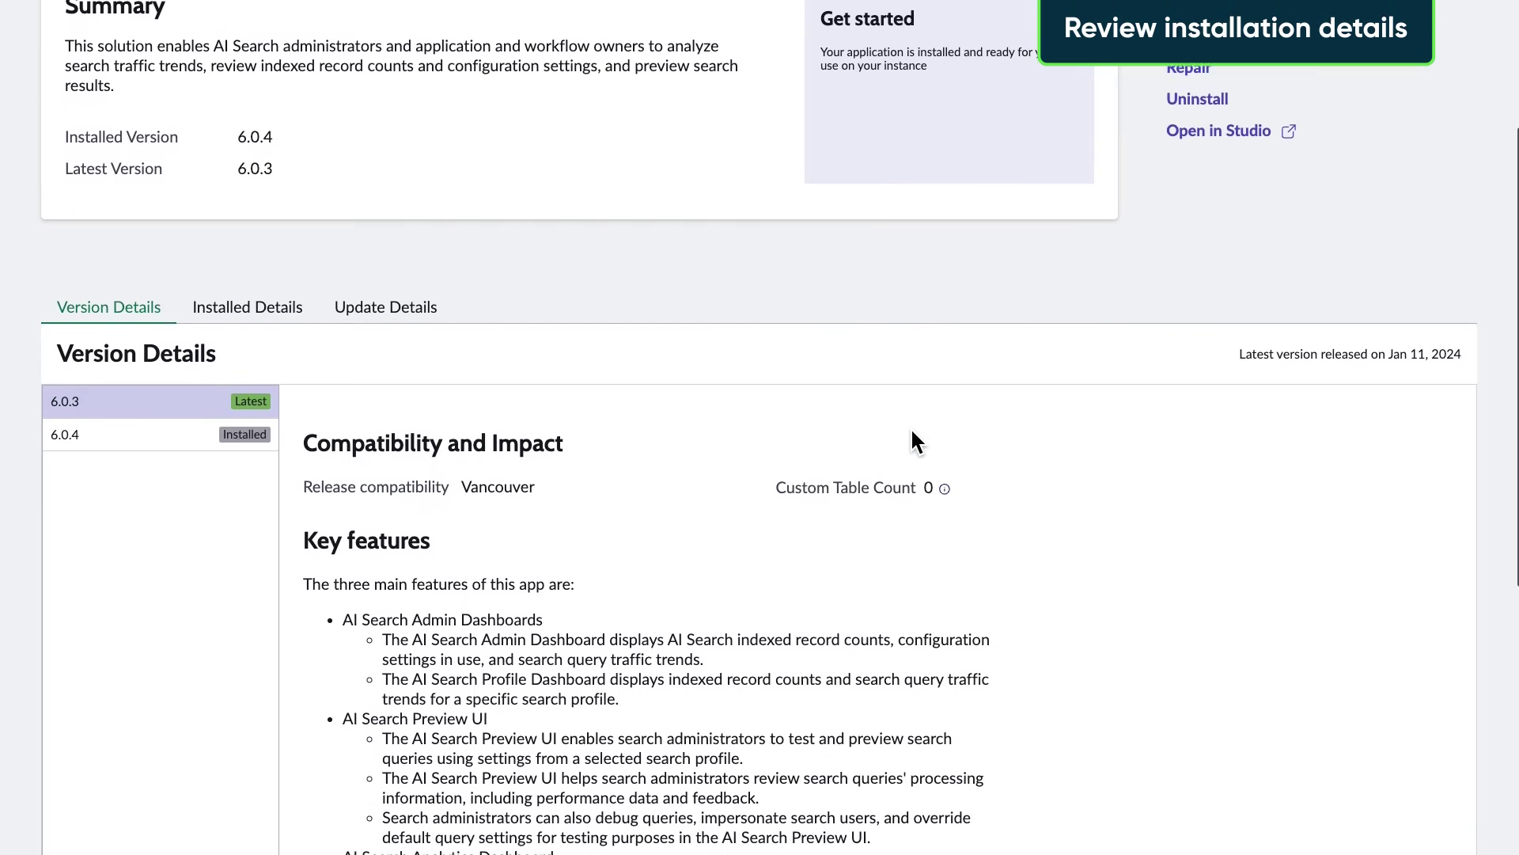
pyautogui.scroll(-1, 910, 426)
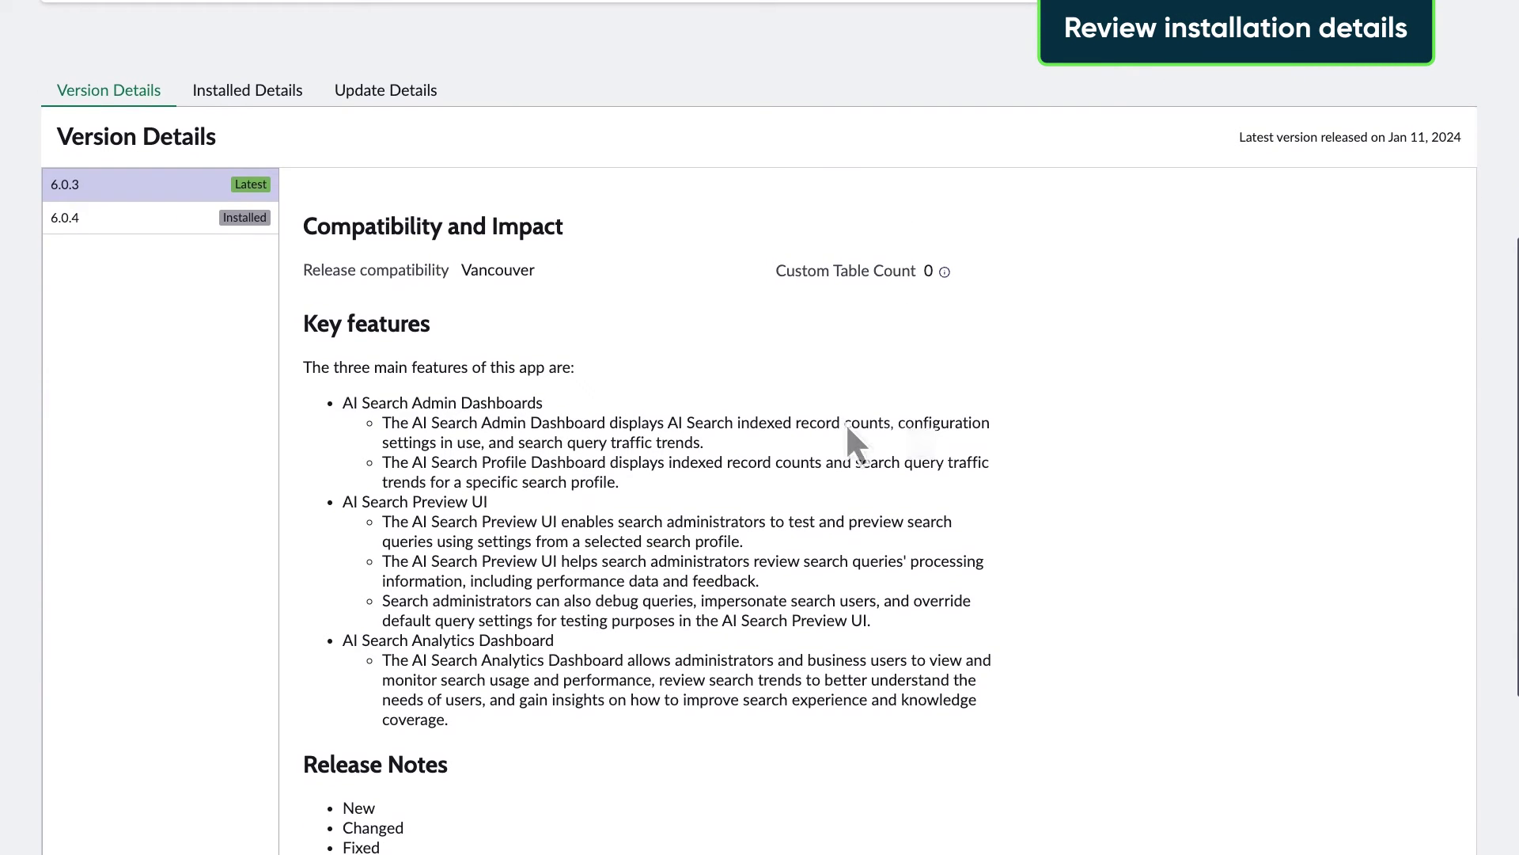
pyautogui.click(242, 88)
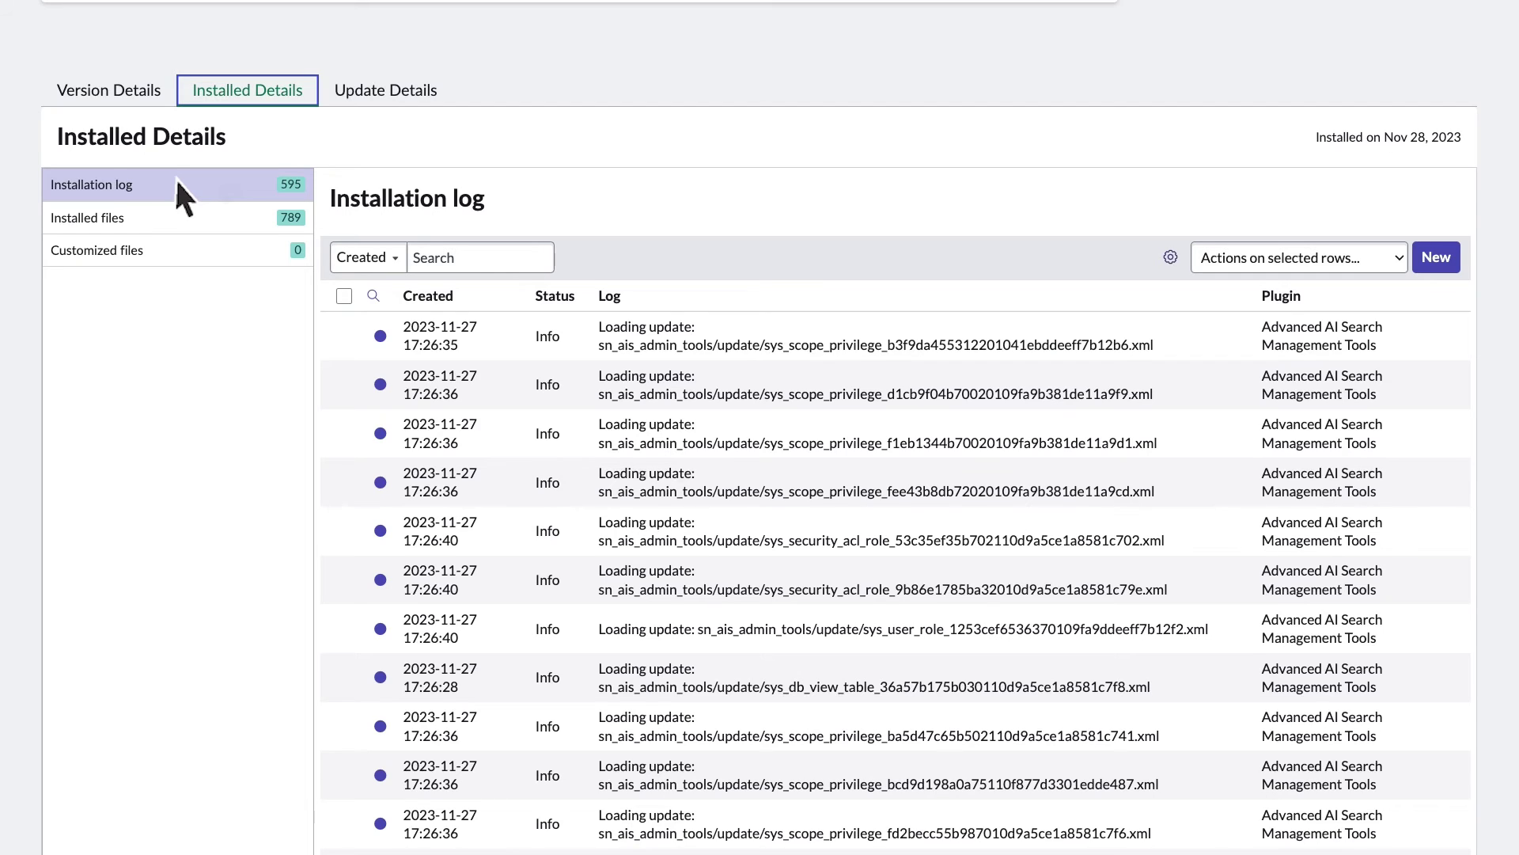
pyautogui.click(175, 212)
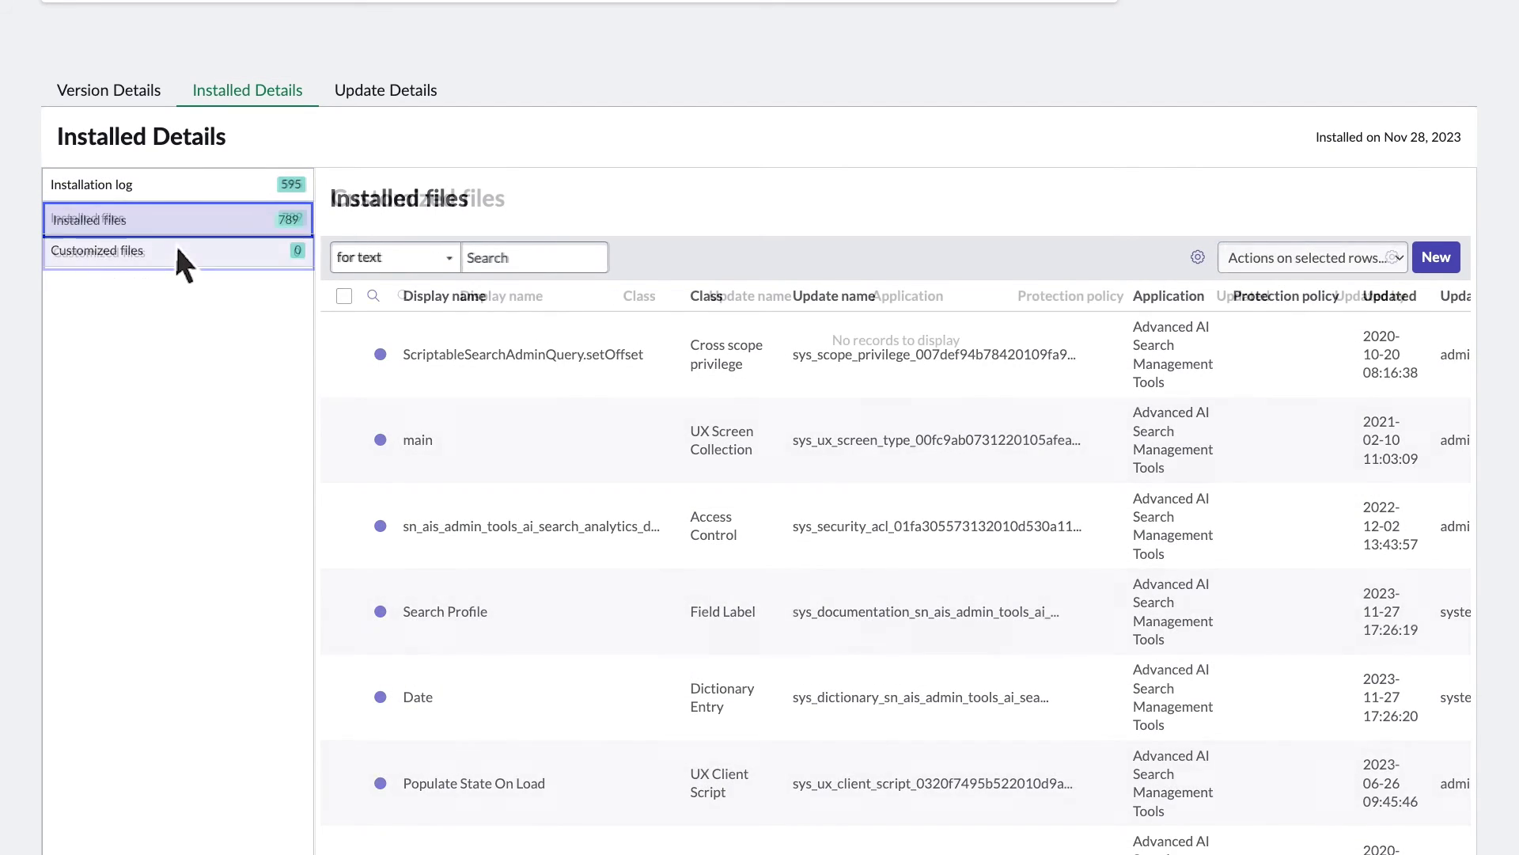
pyautogui.click(175, 250)
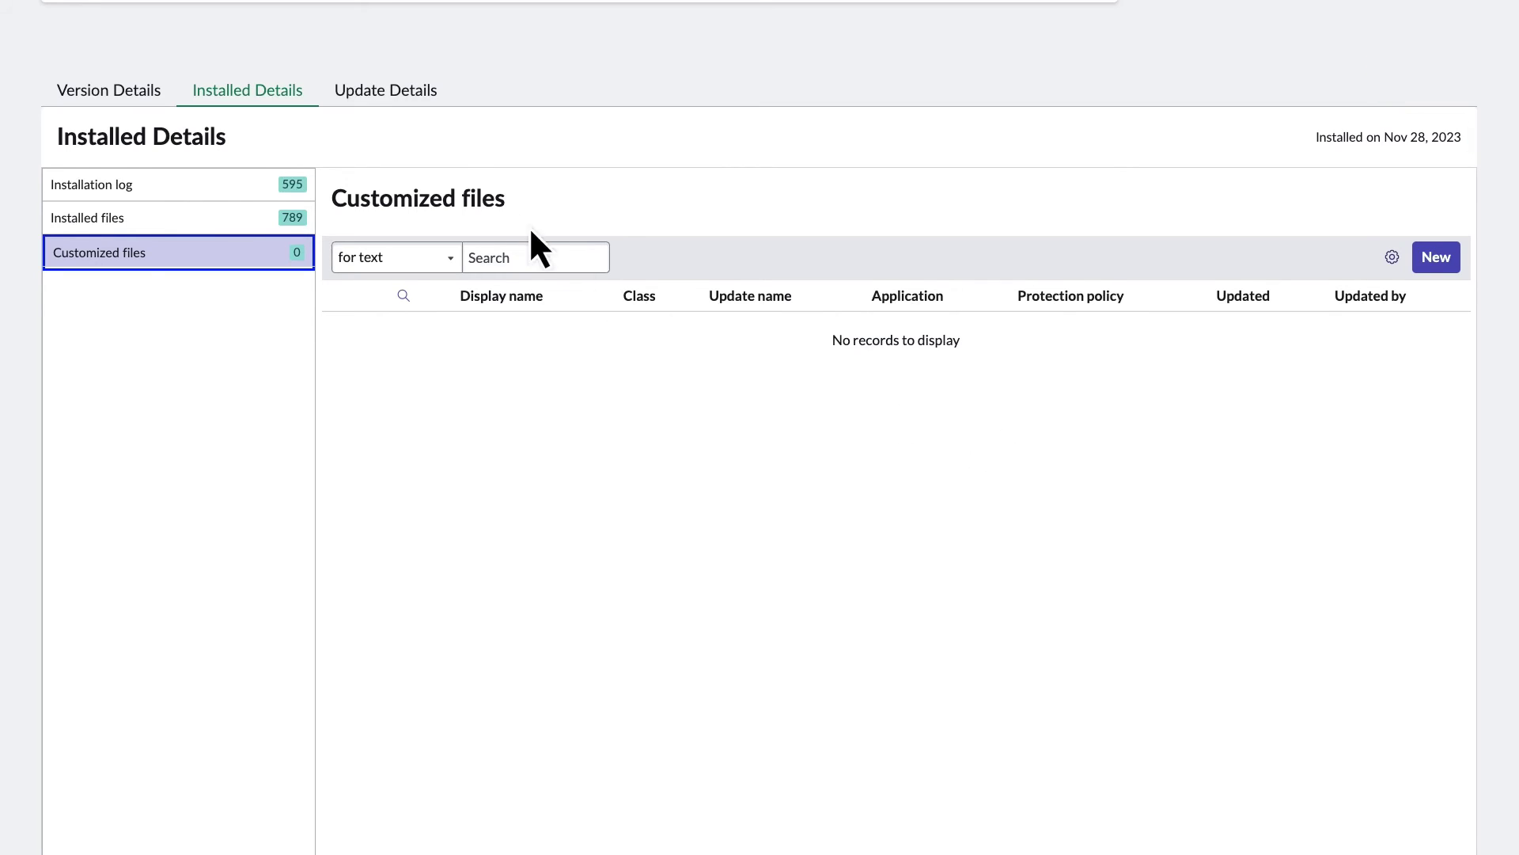
pyautogui.click(385, 92)
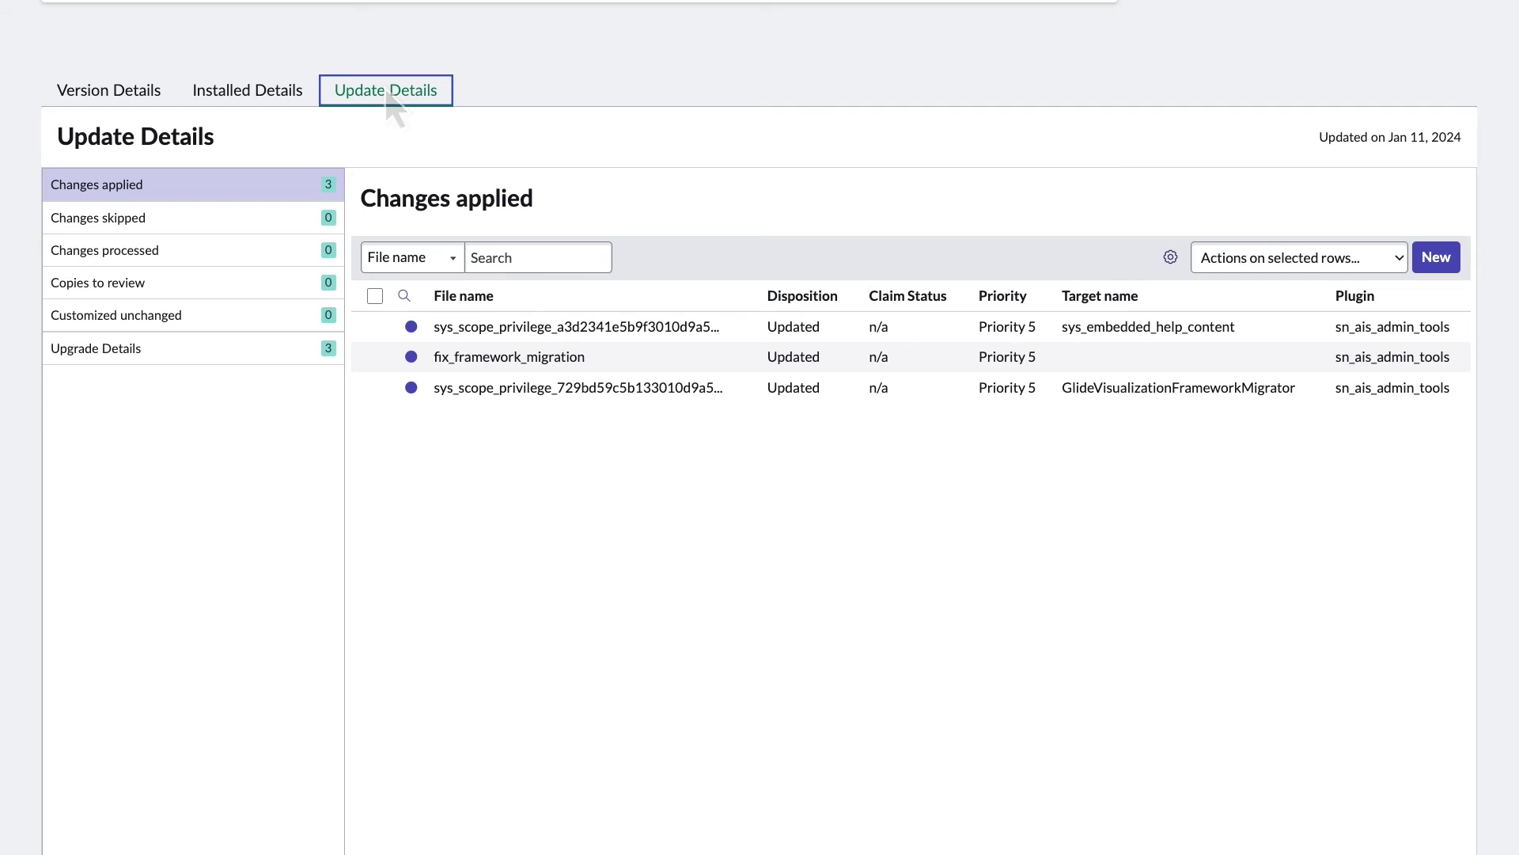